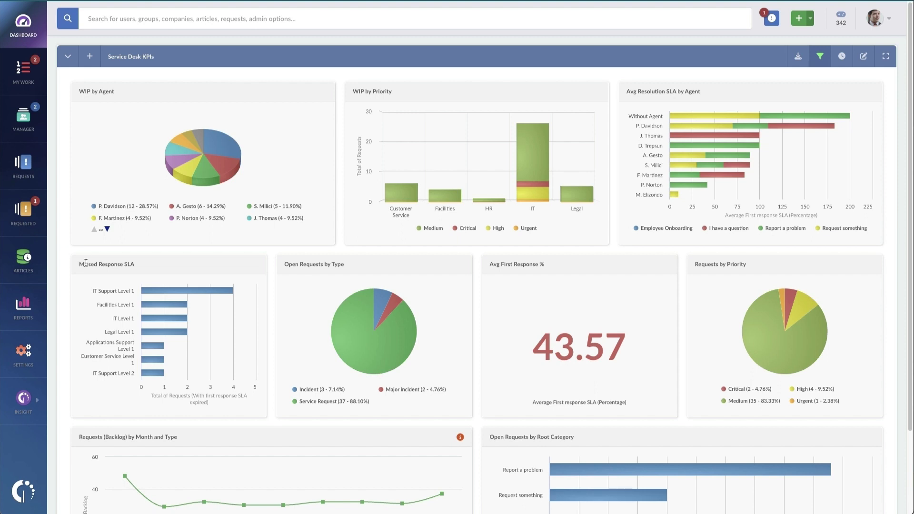
Step: Under Settings > Users > Groups, Companies and Locations, add and save a group named Administrative Assistants
click(34, 353)
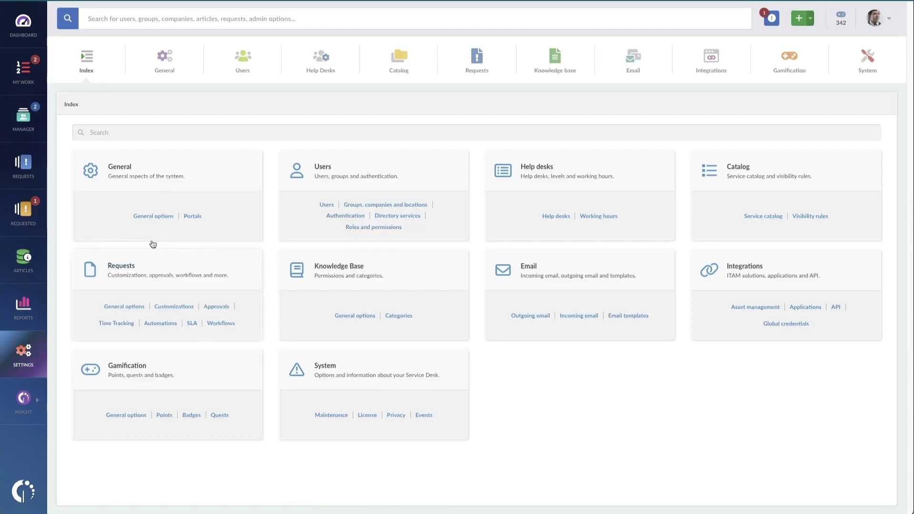
click(261, 60)
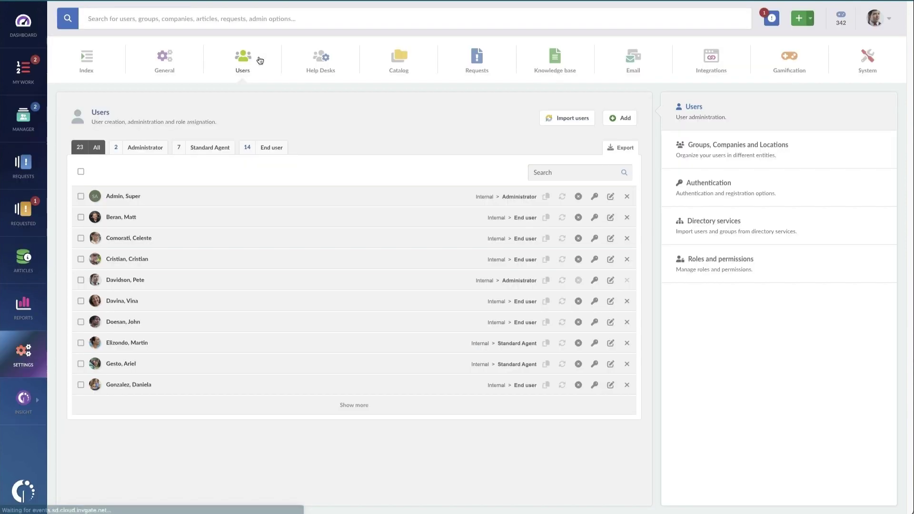
click(698, 147)
scroll(443, 249, down, 3)
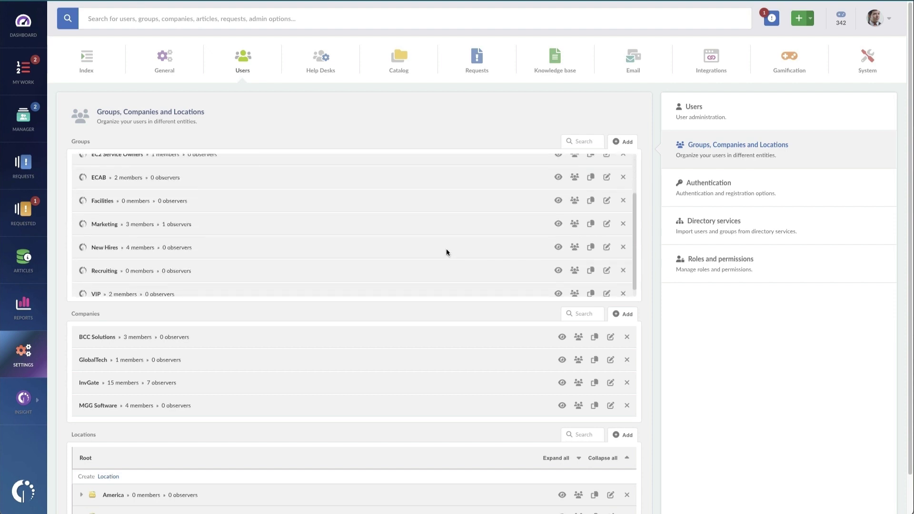
scroll(447, 249, up, 3)
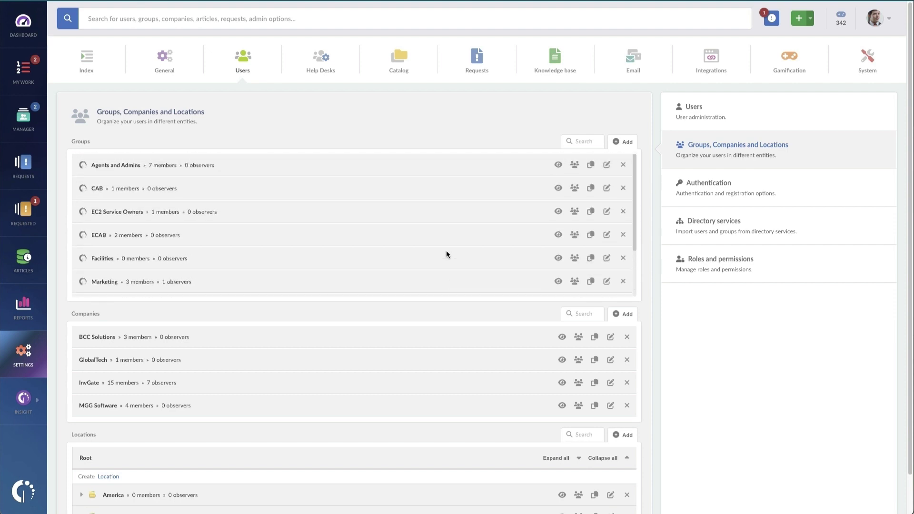
click(627, 143)
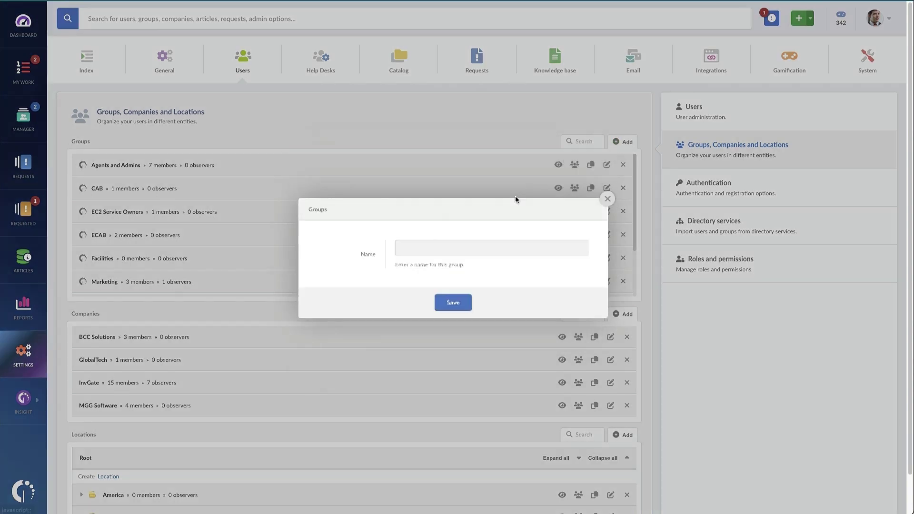
click(454, 249)
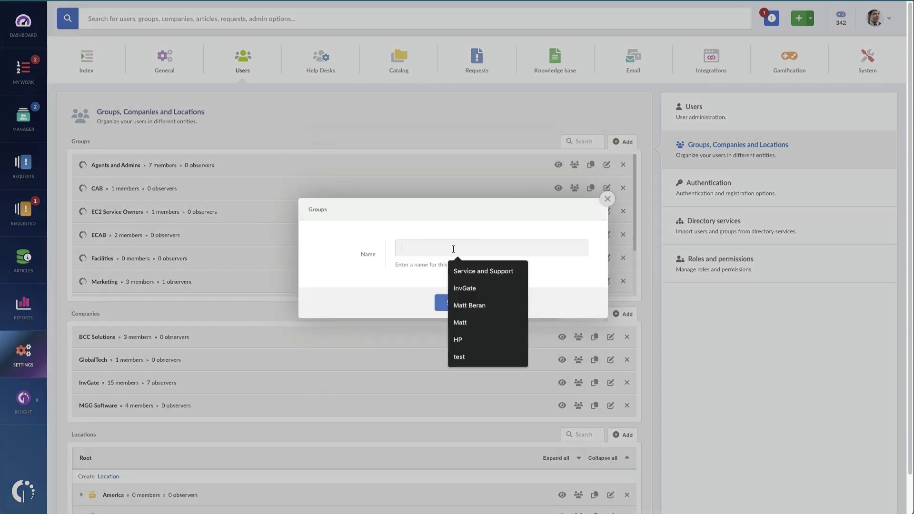
text(Admin)
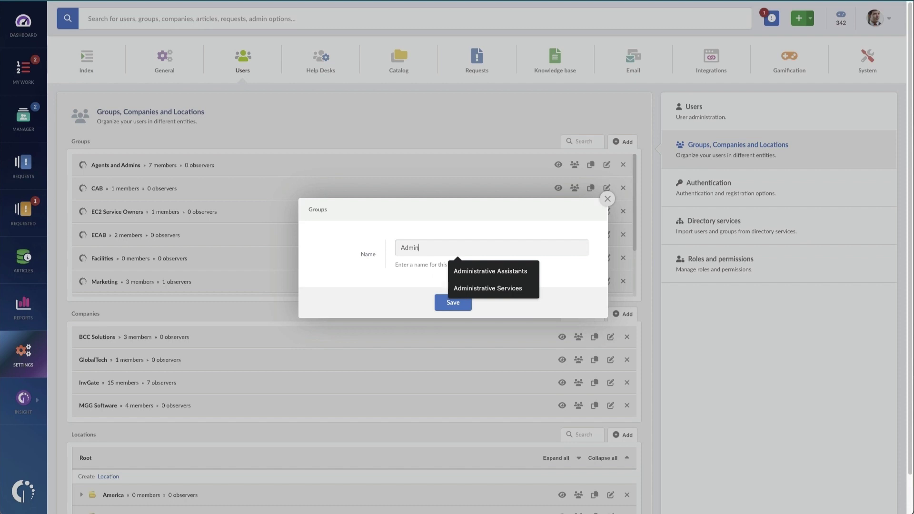
key(Down)
key(Return)
click(455, 302)
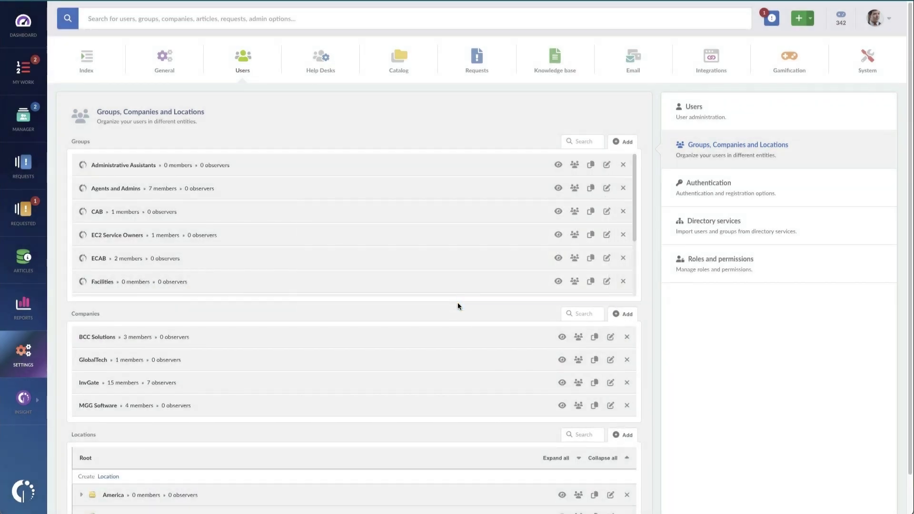
Step: Create and save a Minnesota location under America > United States
scroll(441, 304, down, 1)
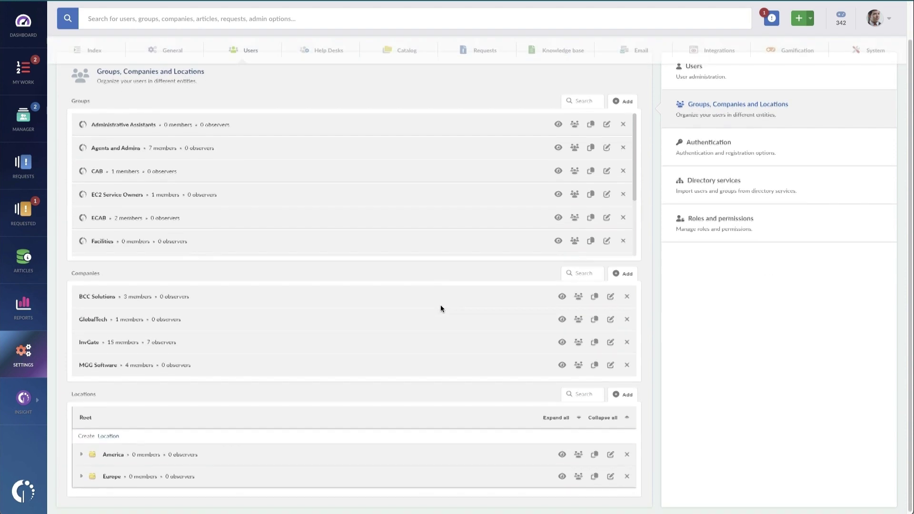
click(80, 452)
click(87, 505)
scroll(193, 490, down, 1)
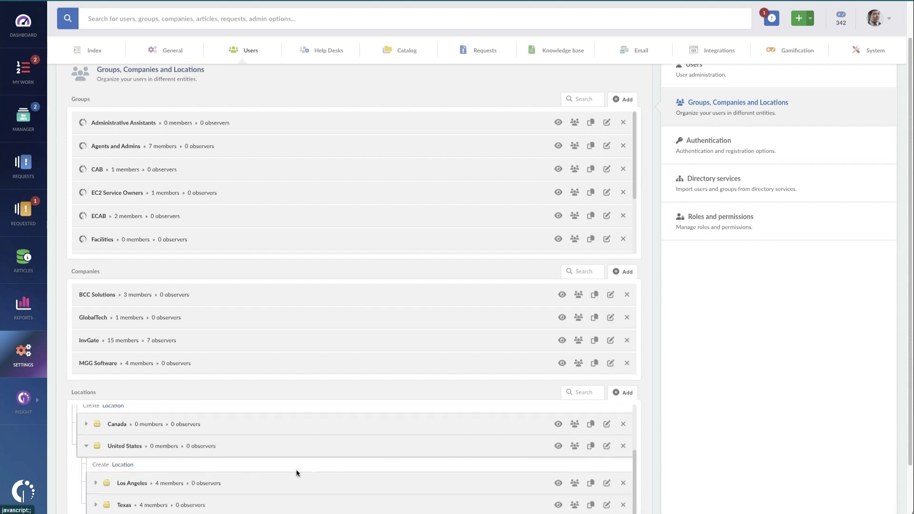
click(125, 465)
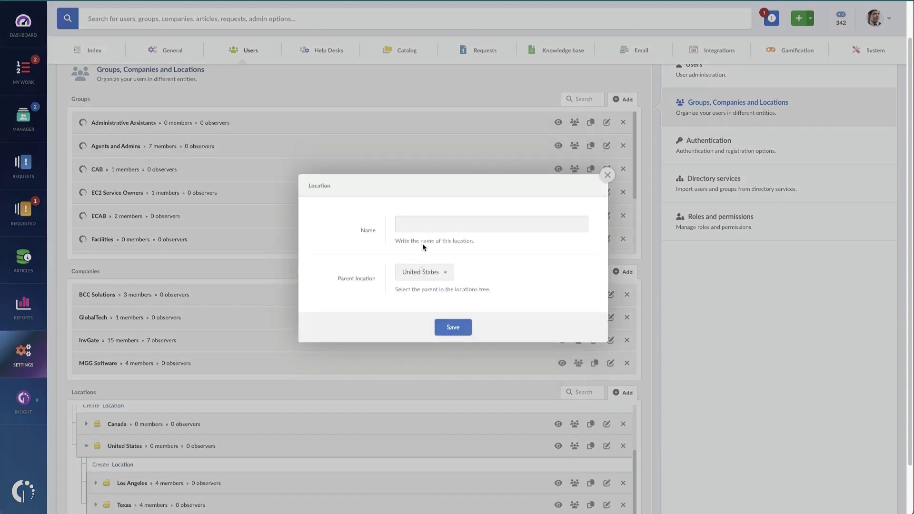
click(422, 228)
text(Minnesota)
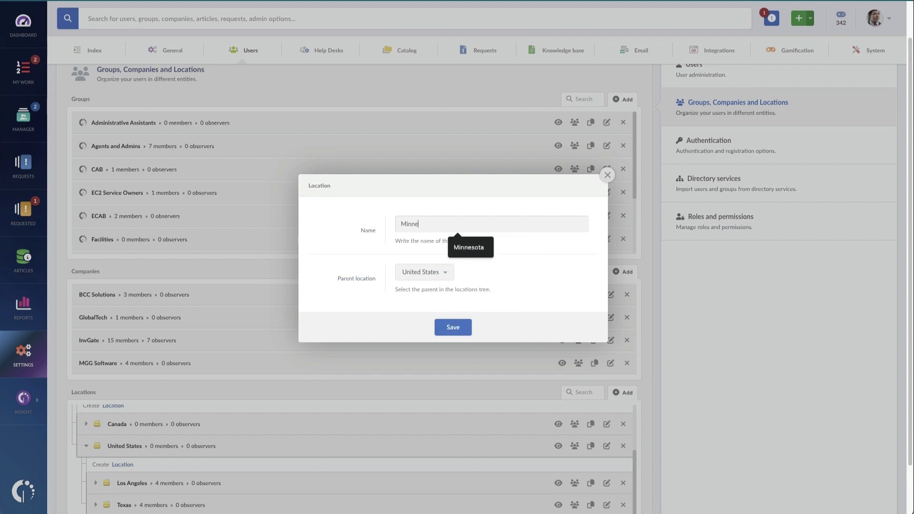
click(454, 330)
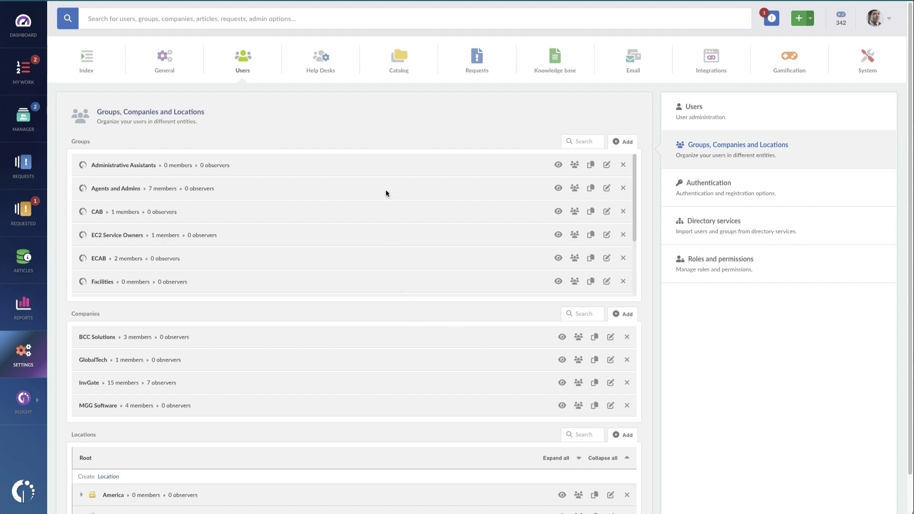
Step: In Help Desks, collapse all, expand IT > Applications Support, and preview Level 1's settings without saving
click(336, 64)
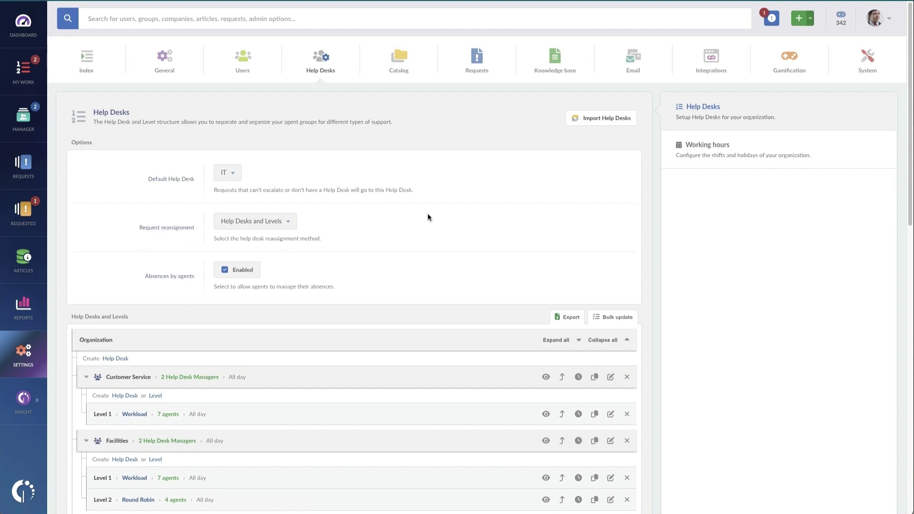
scroll(428, 213, down, 3)
click(595, 227)
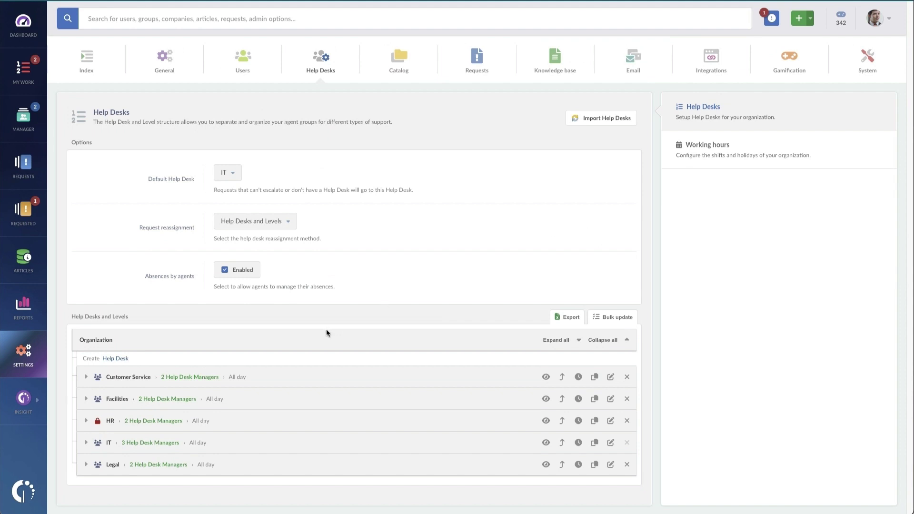
click(86, 443)
scroll(202, 436, down, 3)
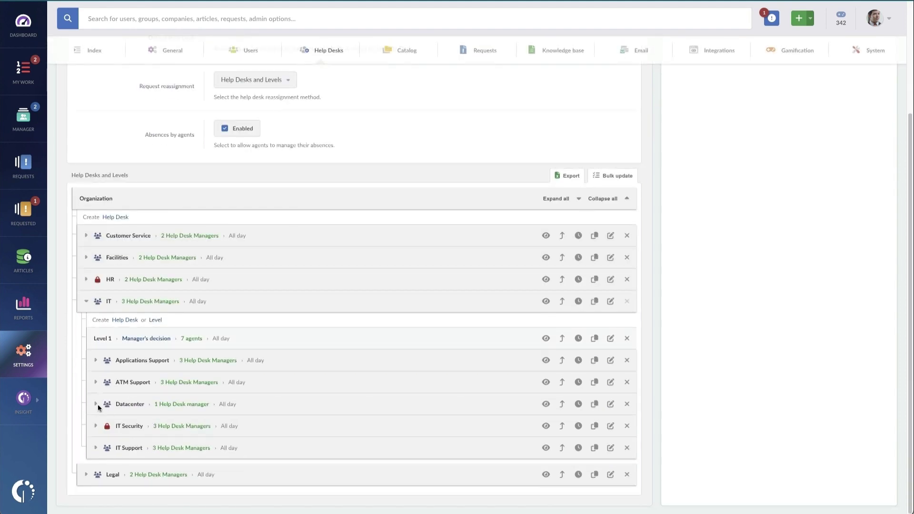
click(96, 362)
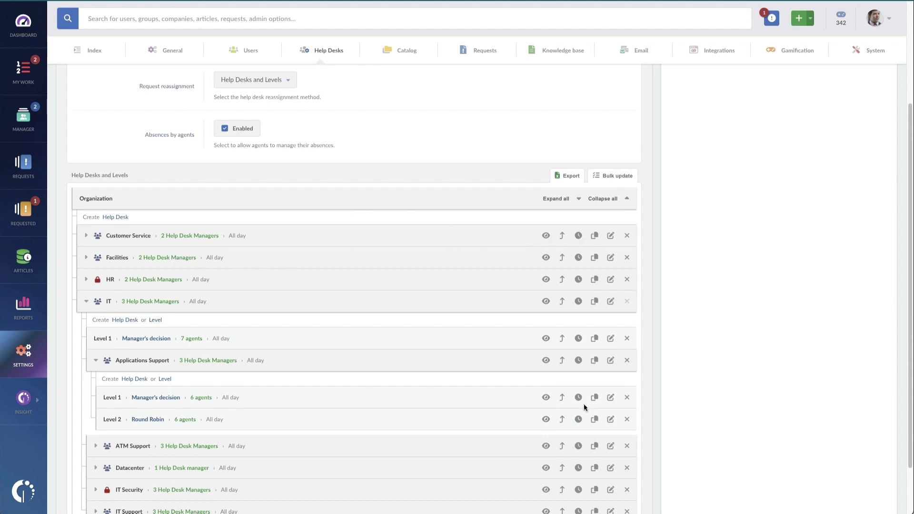
click(610, 397)
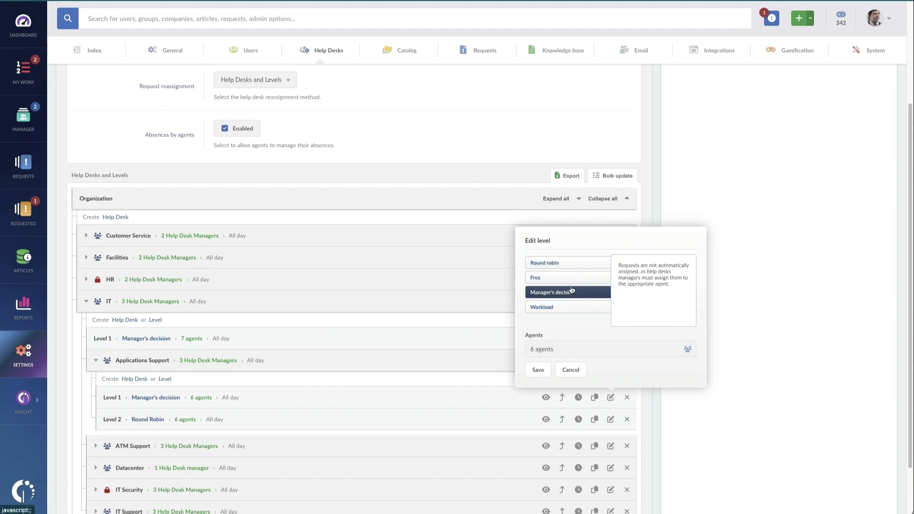
click(571, 370)
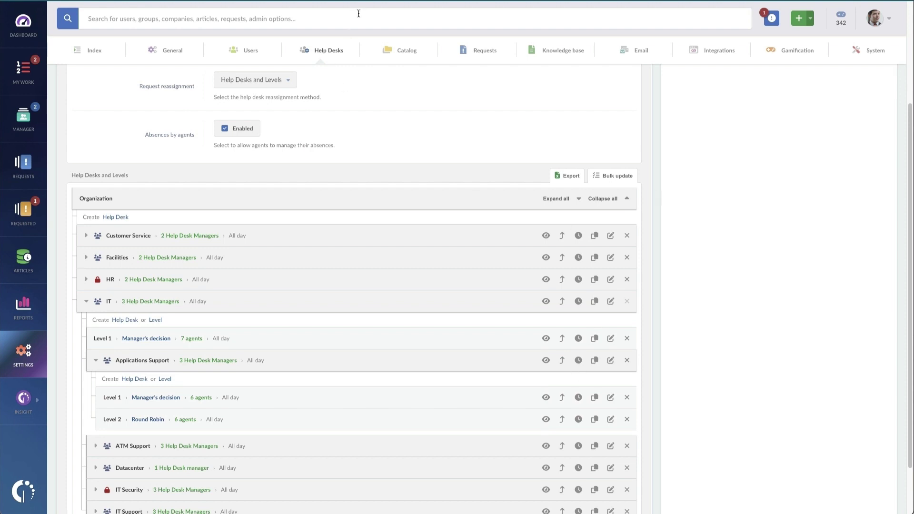
Step: Switch to the Catalog settings and scroll through the Service Catalog category tree
click(408, 56)
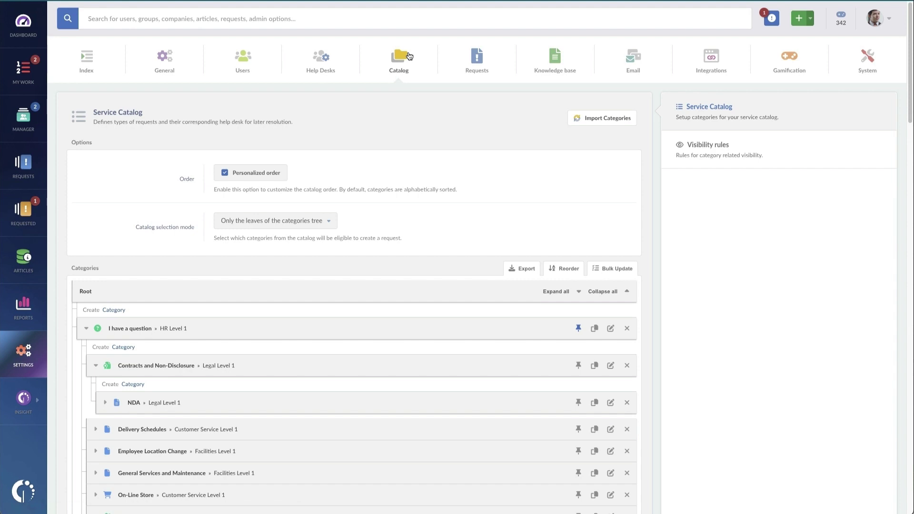
scroll(424, 133, down, 1)
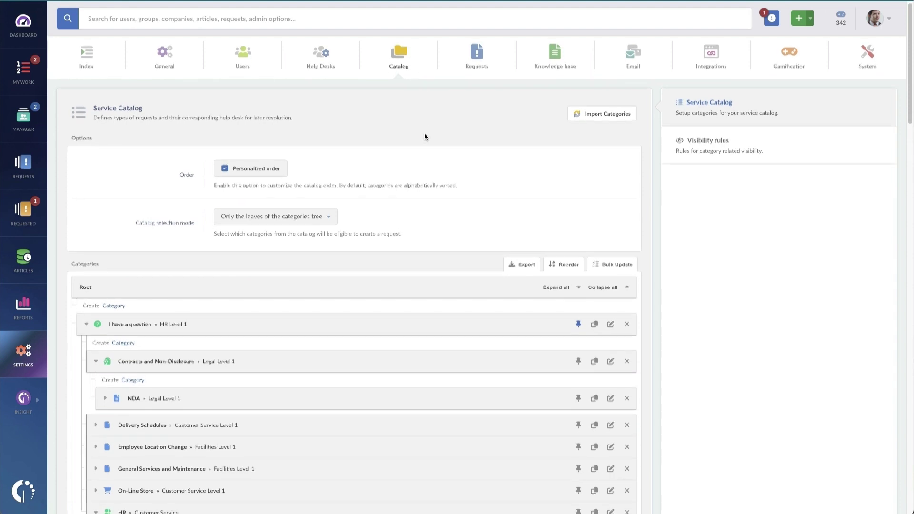
scroll(424, 137, down, 2)
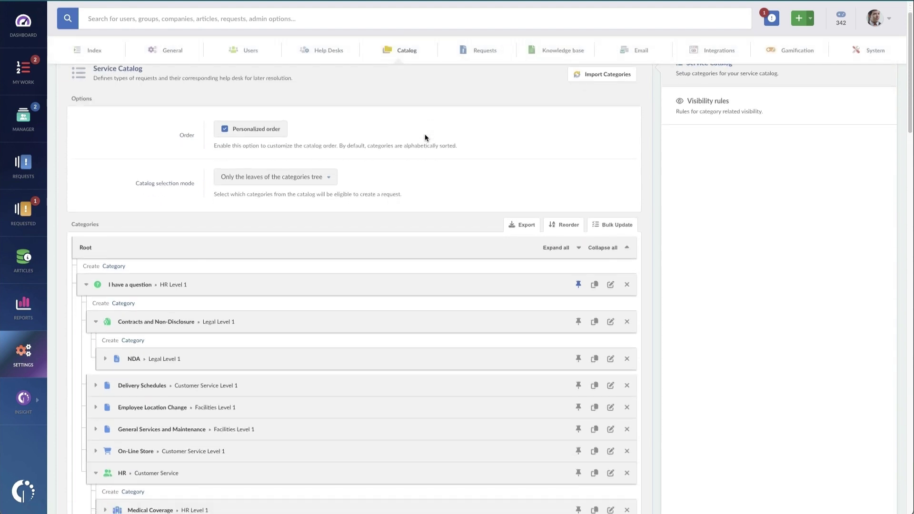
scroll(425, 137, down, 3)
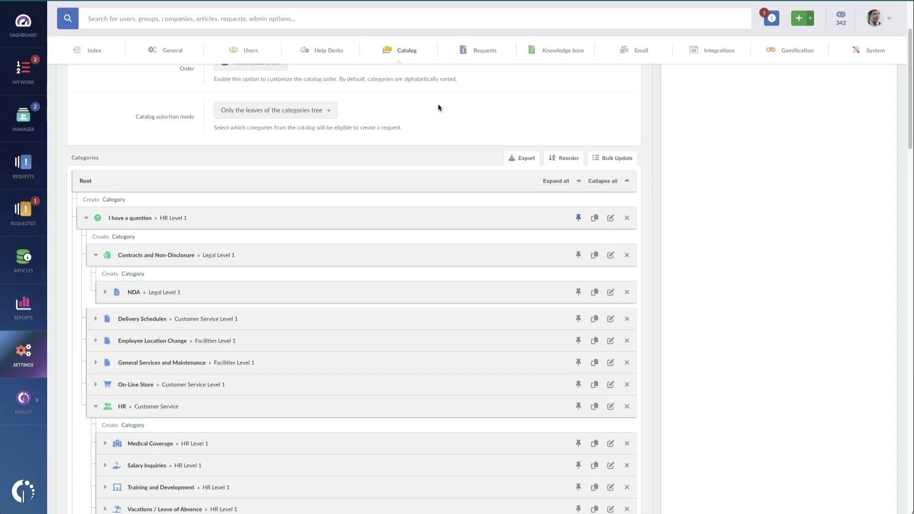
Step: Delete the Training subcategory from Request something, leaving the tree collapsed to top-level categories
click(613, 181)
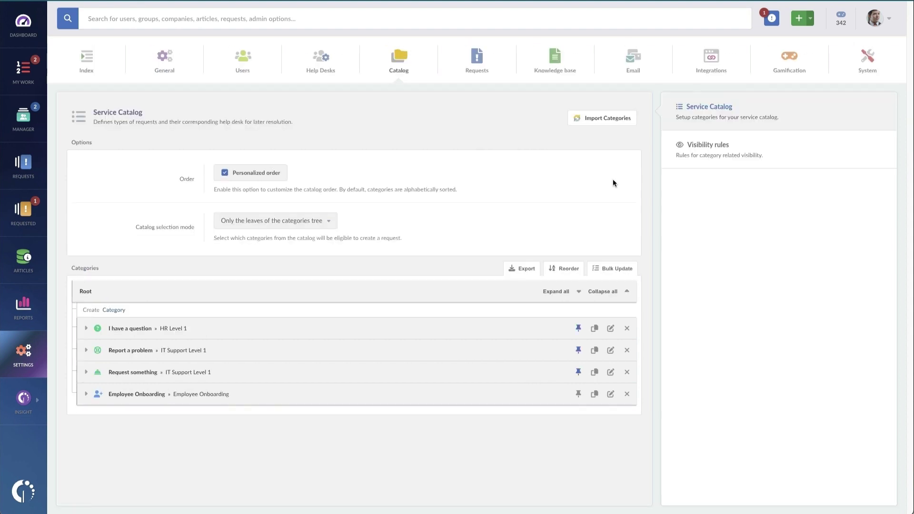
click(106, 370)
scroll(184, 374, down, 1)
scroll(183, 374, down, 3)
scroll(183, 378, down, 2)
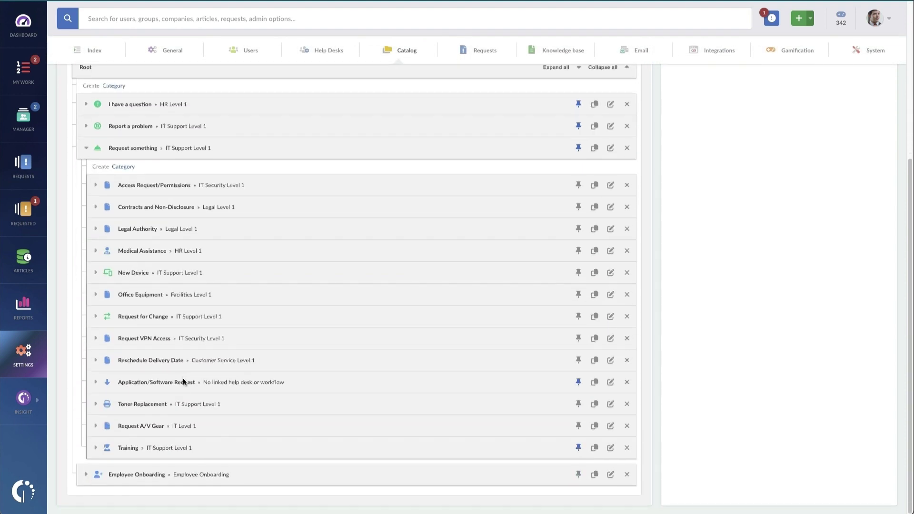
click(624, 449)
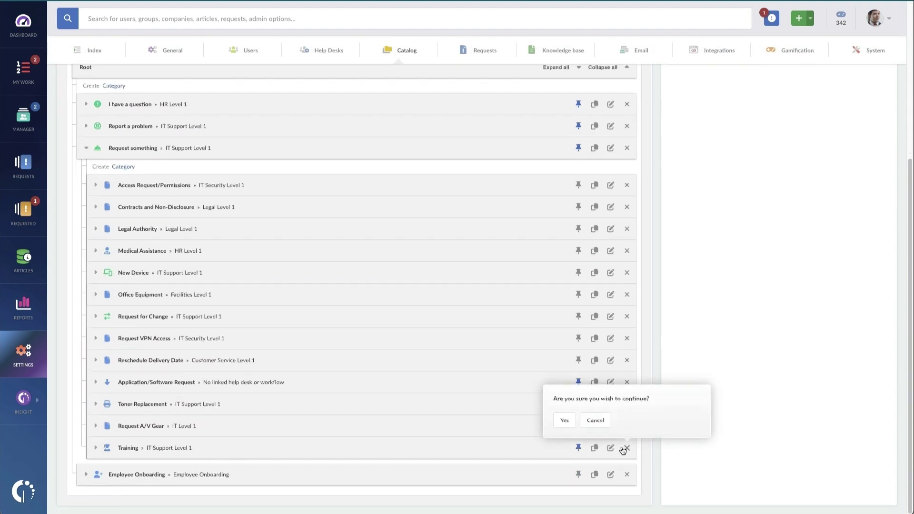
click(565, 422)
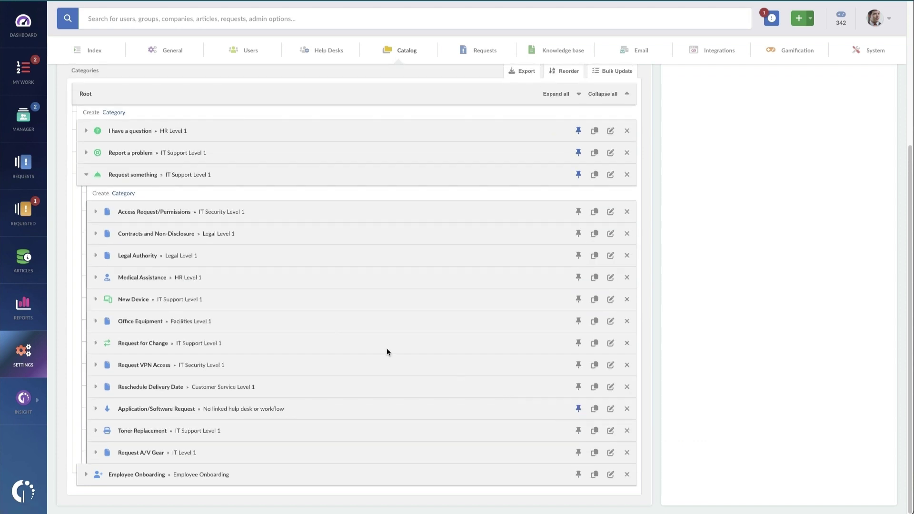
click(88, 172)
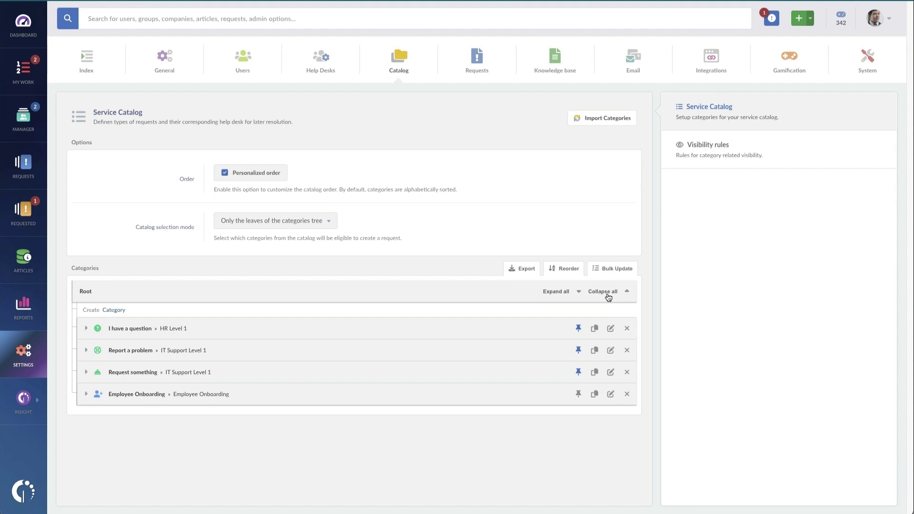
Step: Start a new category under Request something named Technical Training
click(86, 372)
click(120, 391)
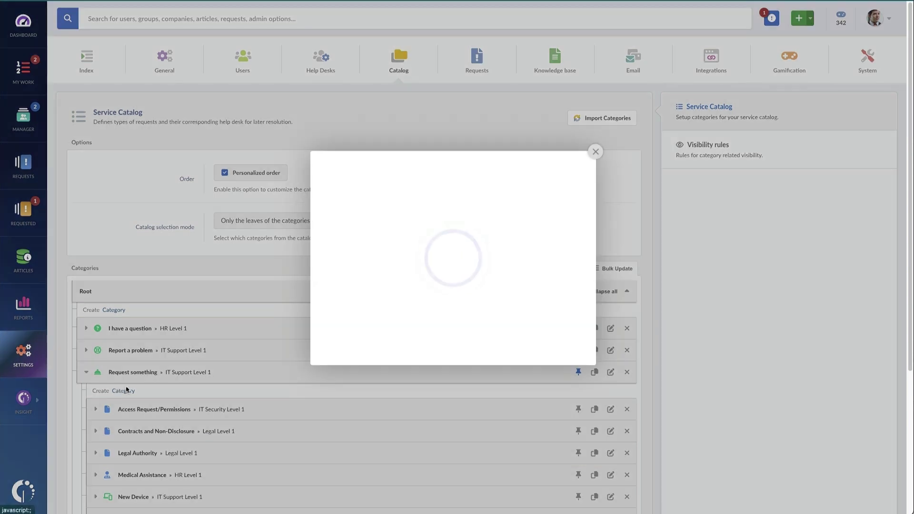
click(422, 128)
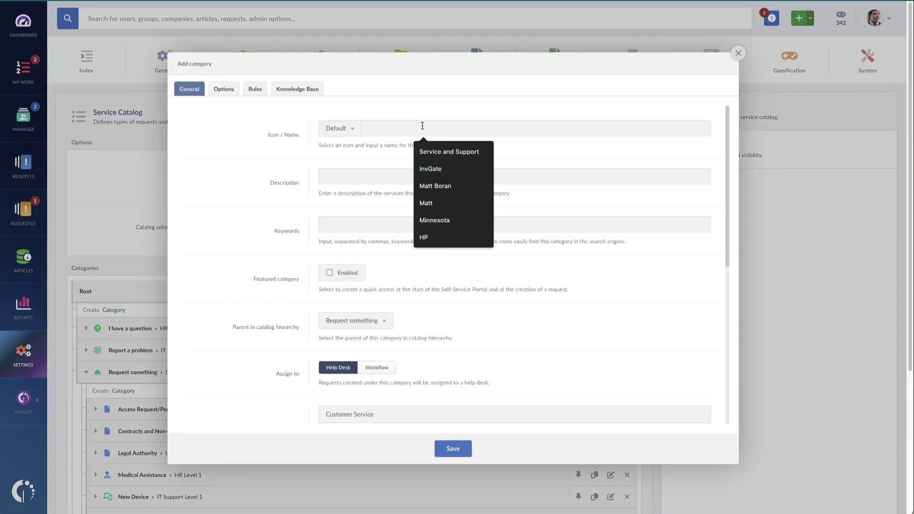
text(Technical)
key(Tab)
text(Tr)
key(BackSpace)
key(BackSpace)
key(shift+Tab)
key(End)
text(Training)
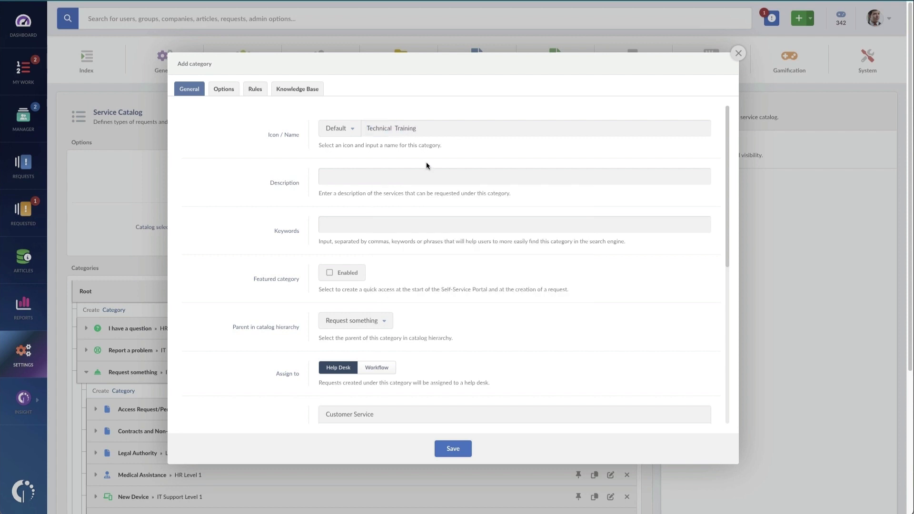
Step: Give it a graduation-cap icon, a technical-training description, and keywords training, train, new hire, hire, technology
click(355, 132)
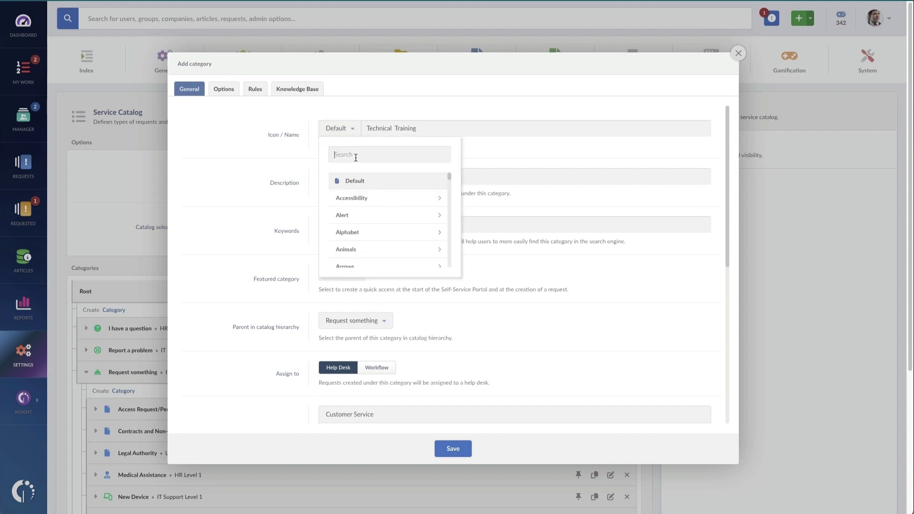
text(grad)
click(375, 196)
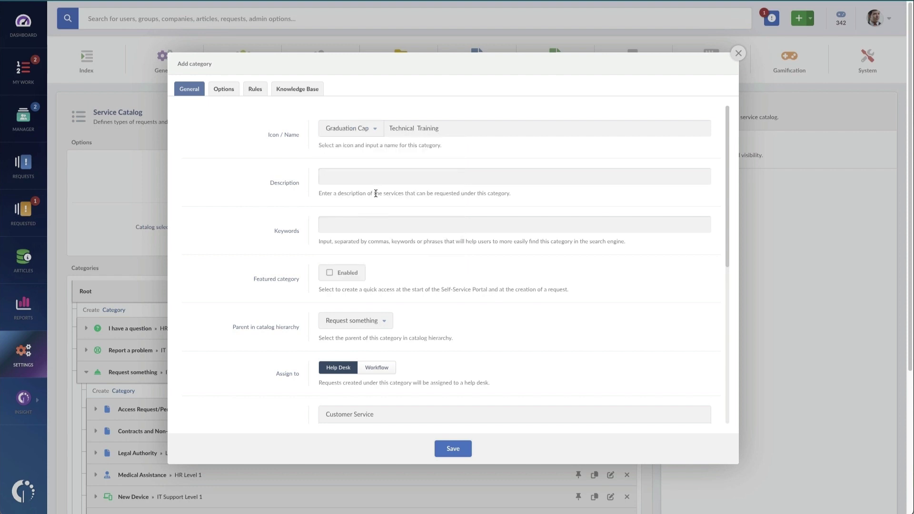
click(403, 182)
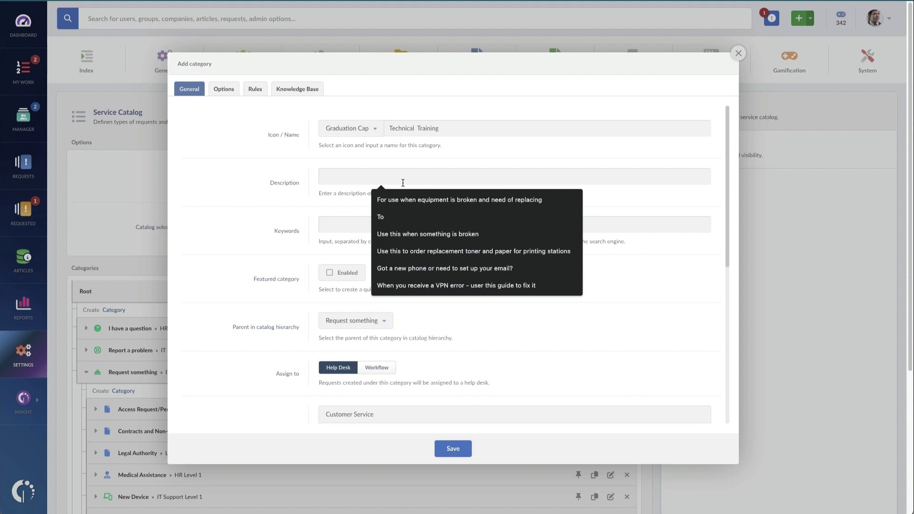
text(For customers who want to request)
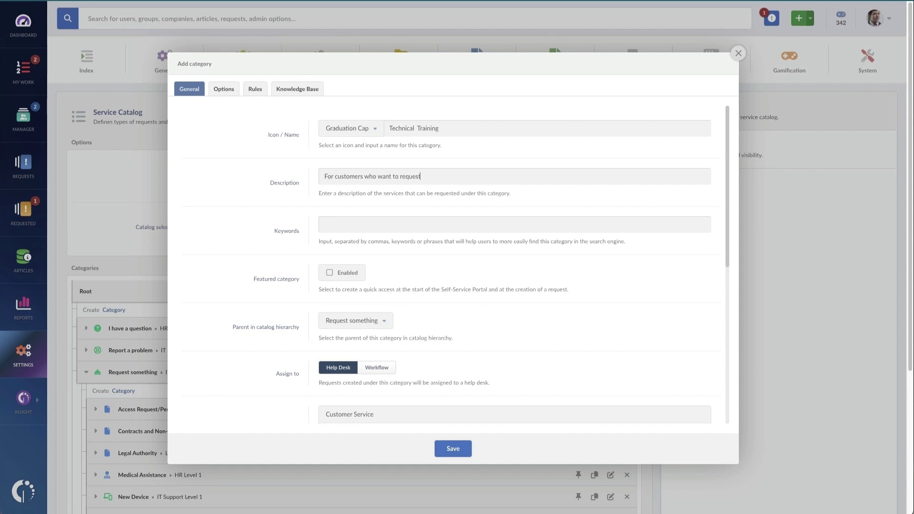
text( technical training from the IT department)
click(375, 223)
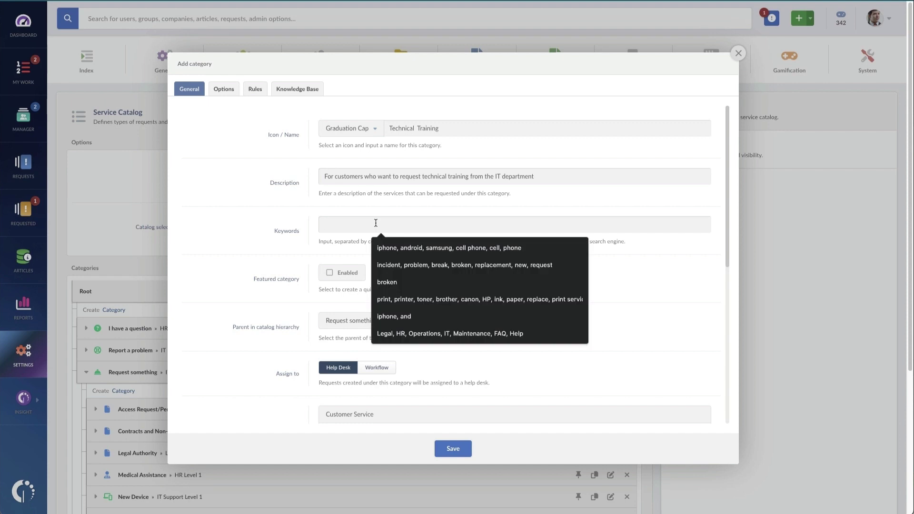
text(trainin)
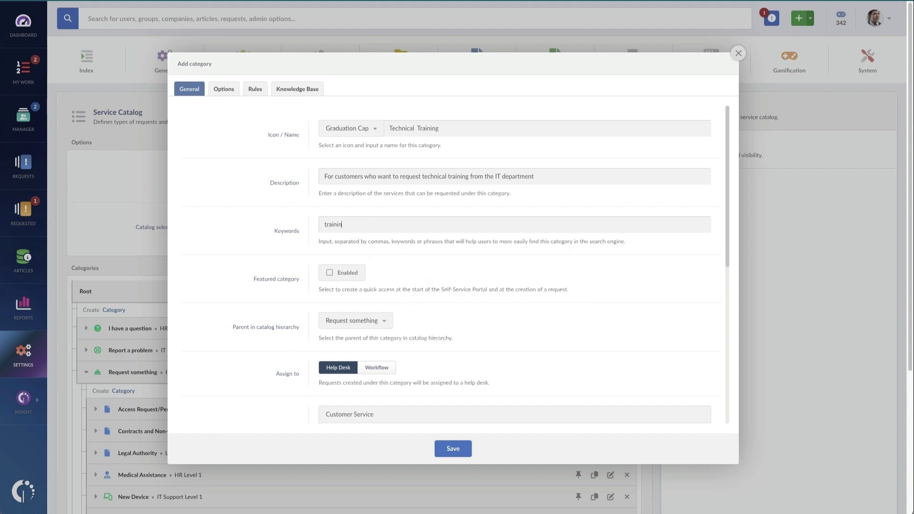
text(g, train, new hire, )
text(hire, technology)
Step: Mark the category as featured and assign it to the IT > IT Support Level 2 help desk
scroll(399, 274, down, 1)
scroll(381, 275, down, 1)
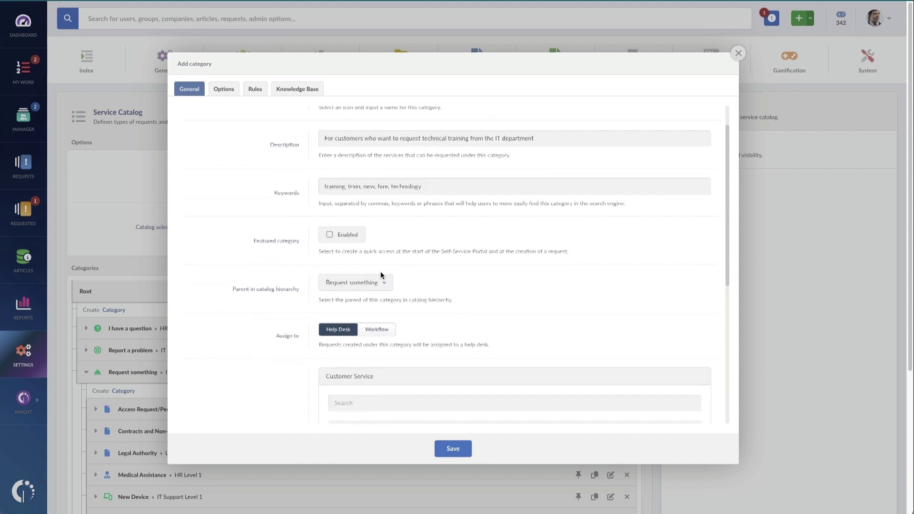
click(330, 221)
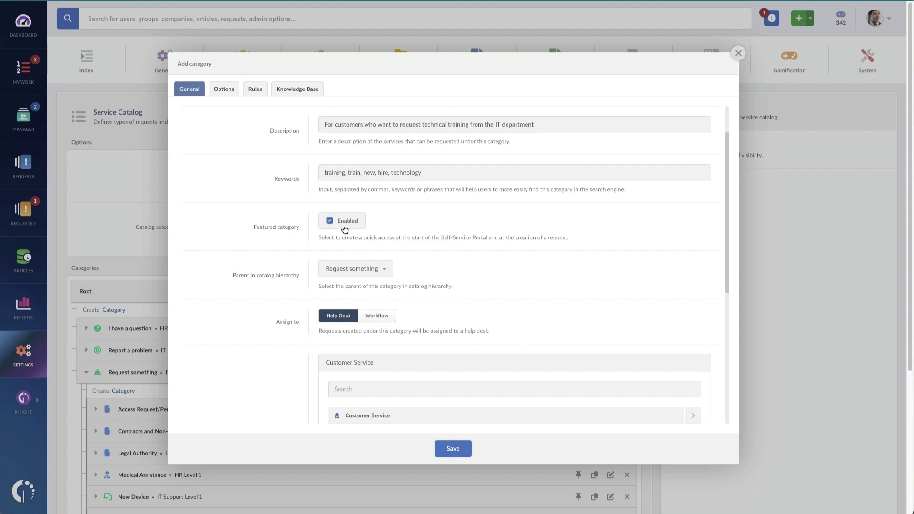
scroll(524, 265, down, 2)
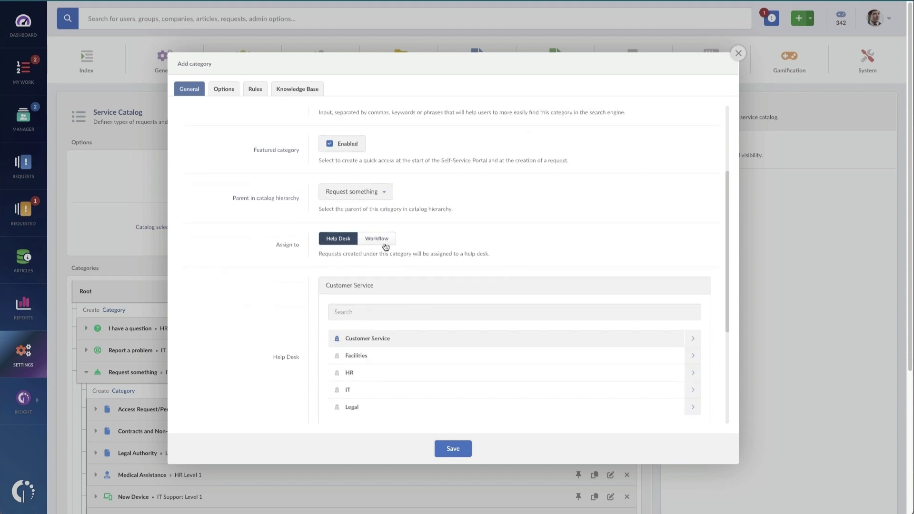
click(385, 196)
scroll(241, 316, down, 3)
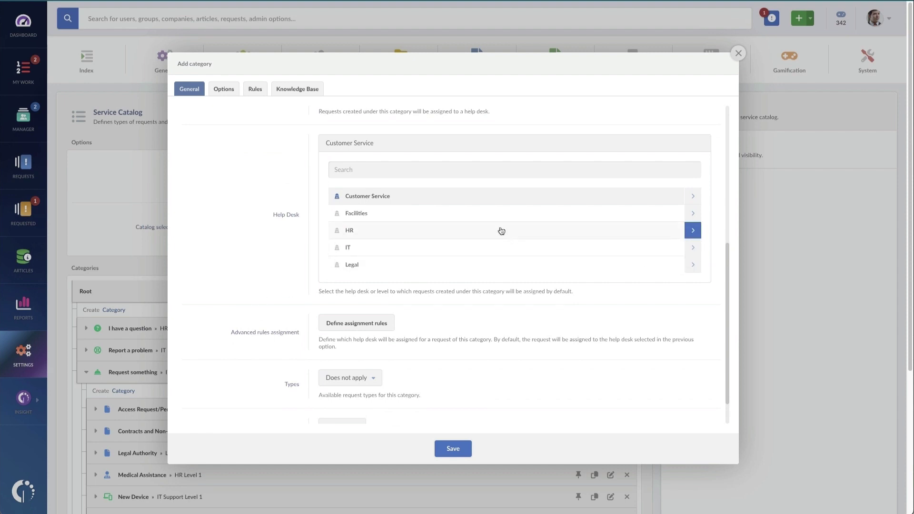
click(693, 247)
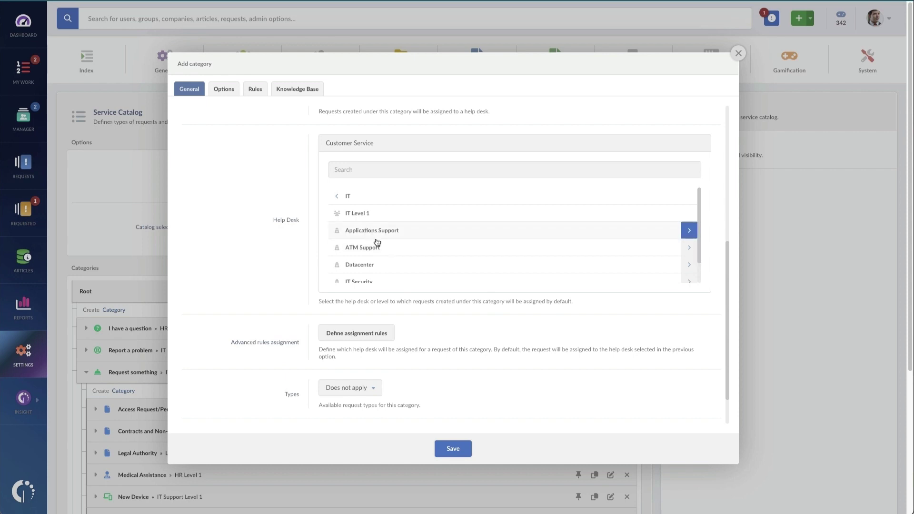
scroll(408, 261, down, 1)
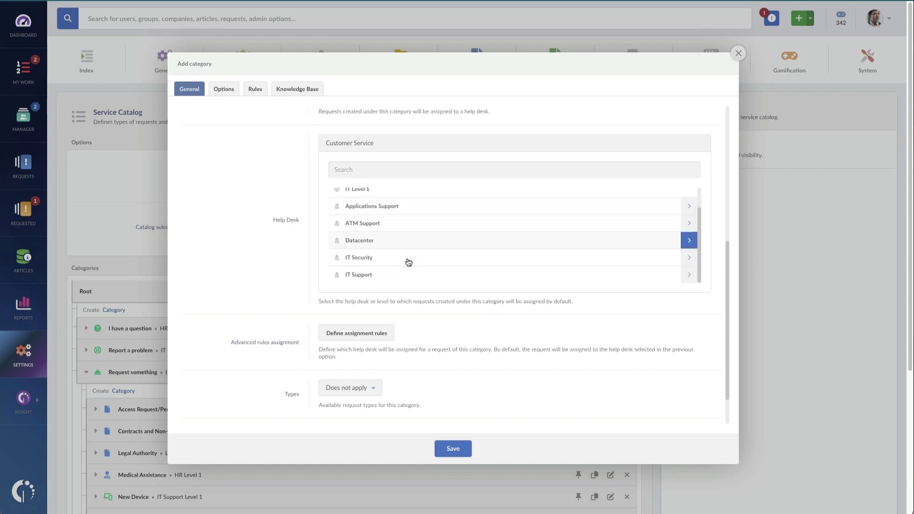
click(693, 274)
click(381, 217)
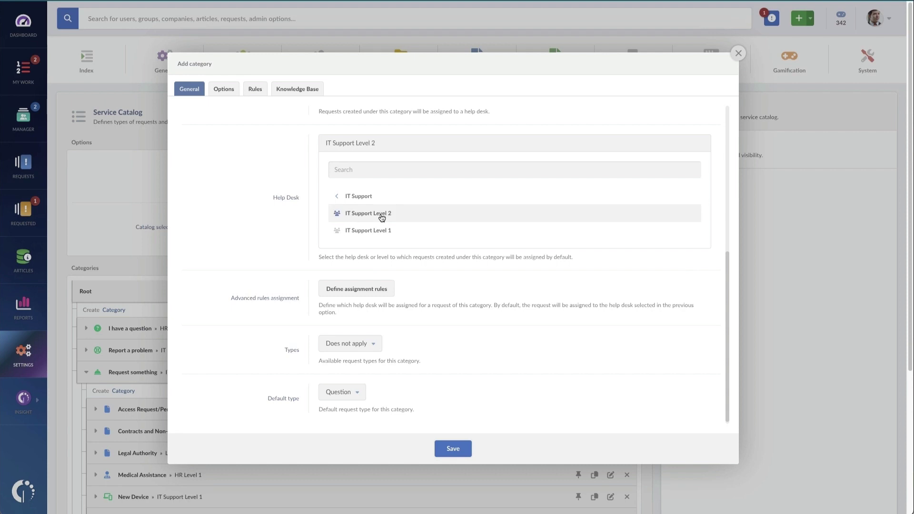
Step: Set Service Request as both the allowed type and the default type
scroll(282, 305, down, 1)
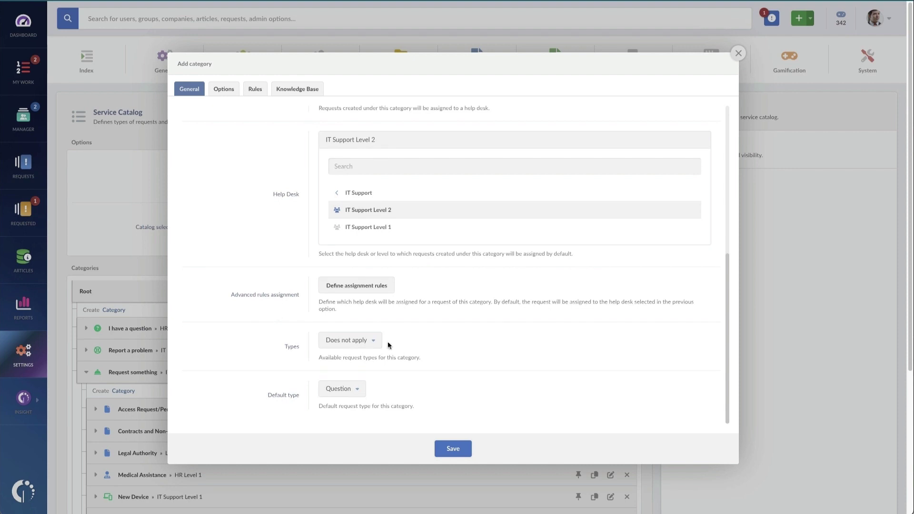
click(374, 344)
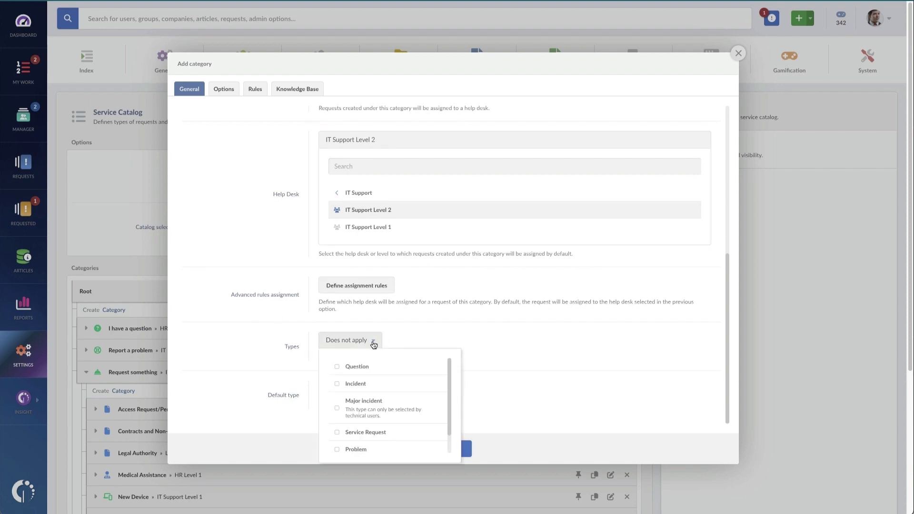
click(366, 430)
click(269, 370)
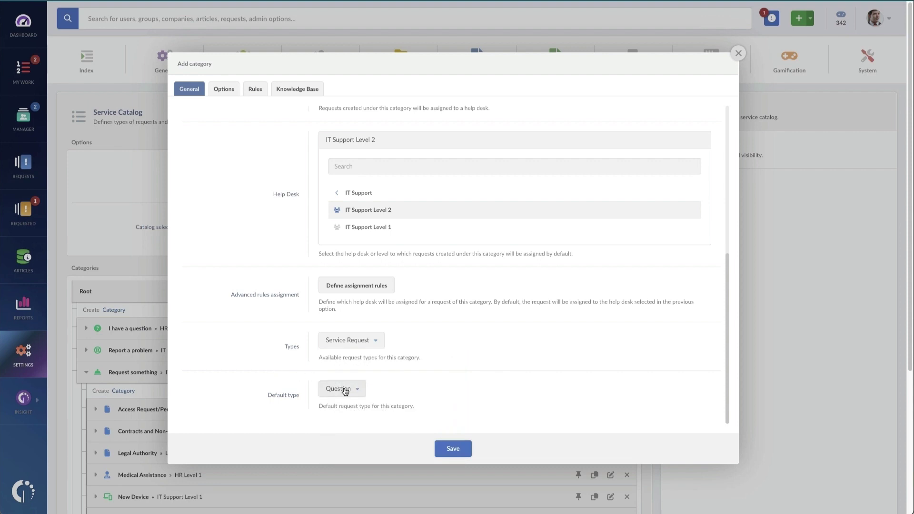
click(345, 389)
click(372, 480)
Step: Look over the Options, Rules and Knowledge Base tabs, then save the Technical Training category
click(219, 92)
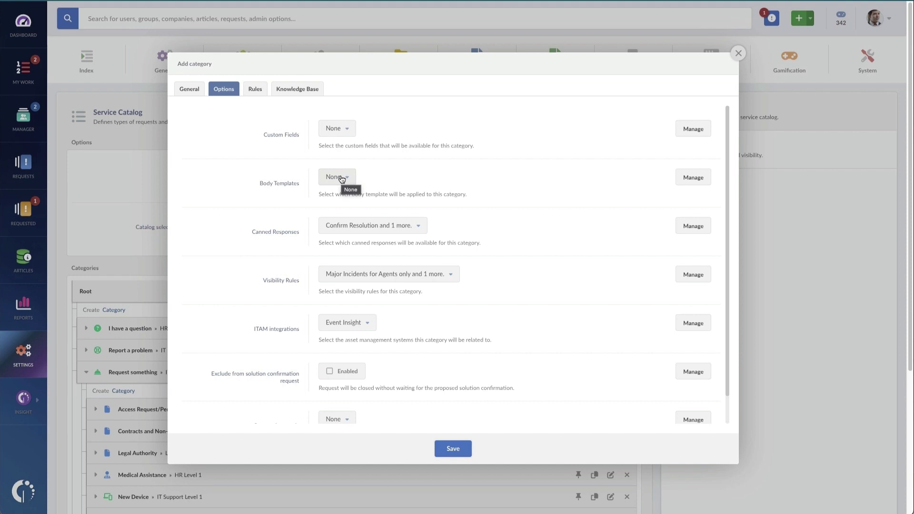
click(441, 280)
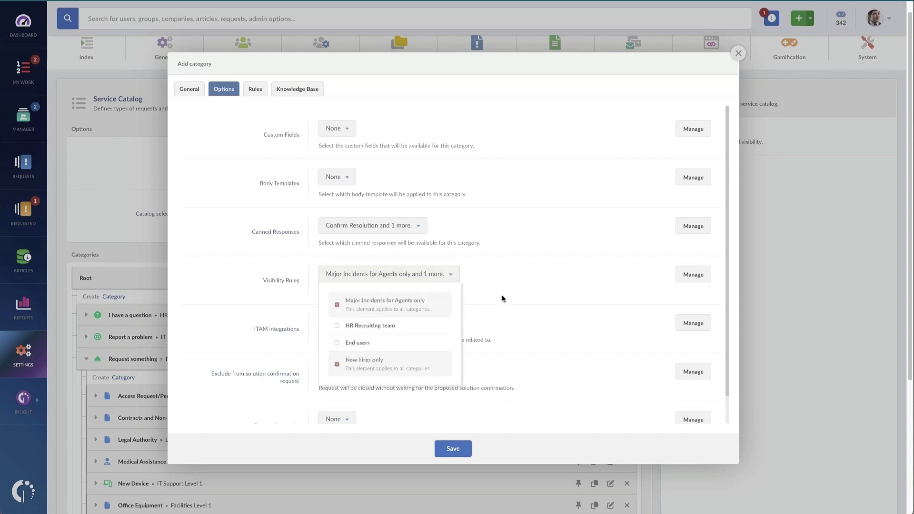
click(527, 295)
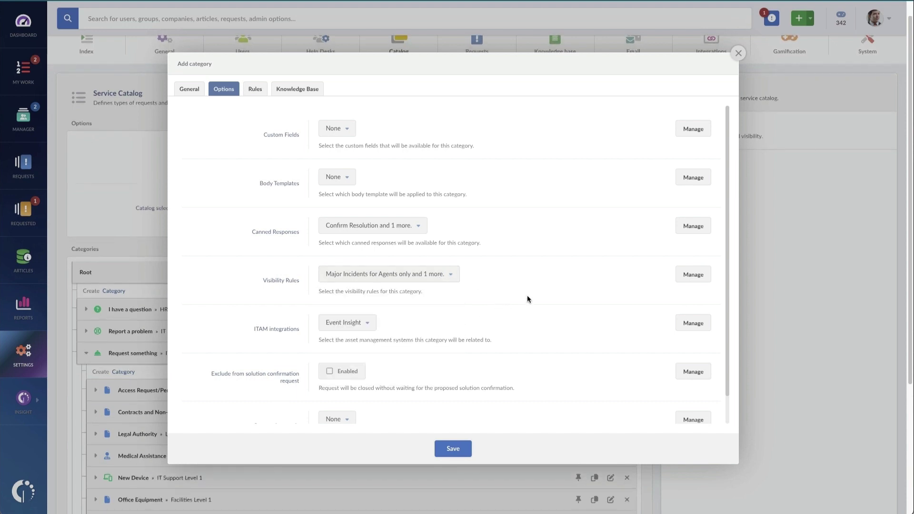
scroll(527, 296, down, 1)
scroll(526, 303, down, 1)
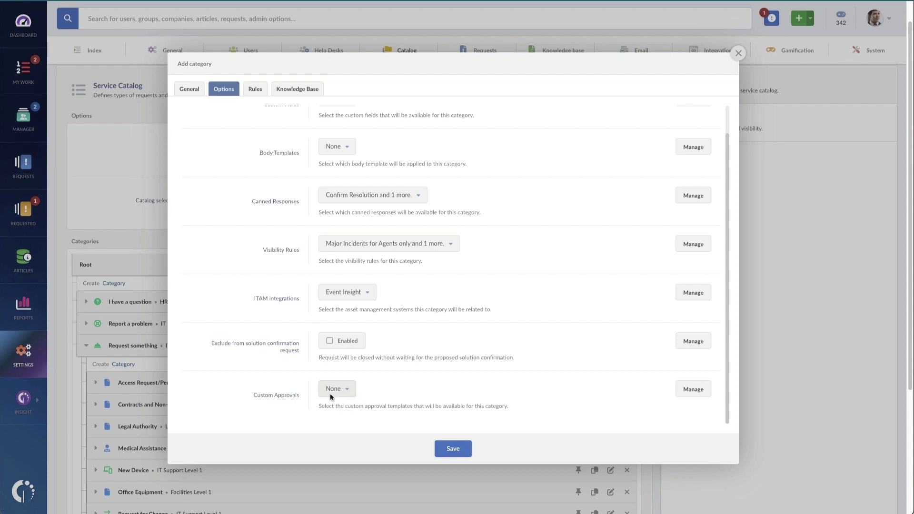
click(256, 93)
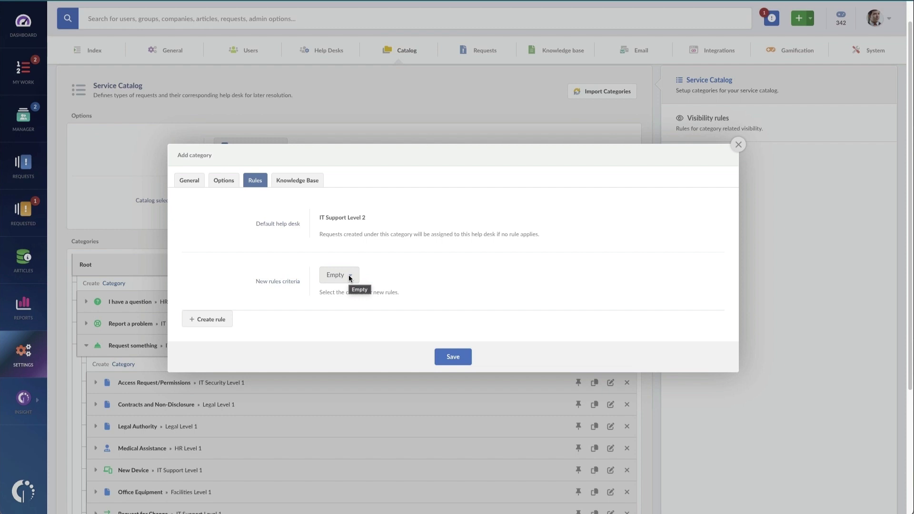
click(291, 180)
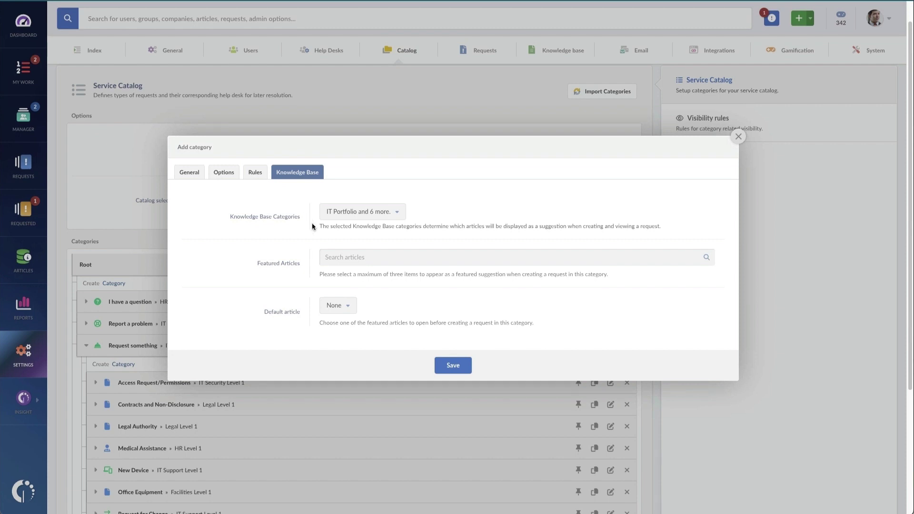
click(450, 365)
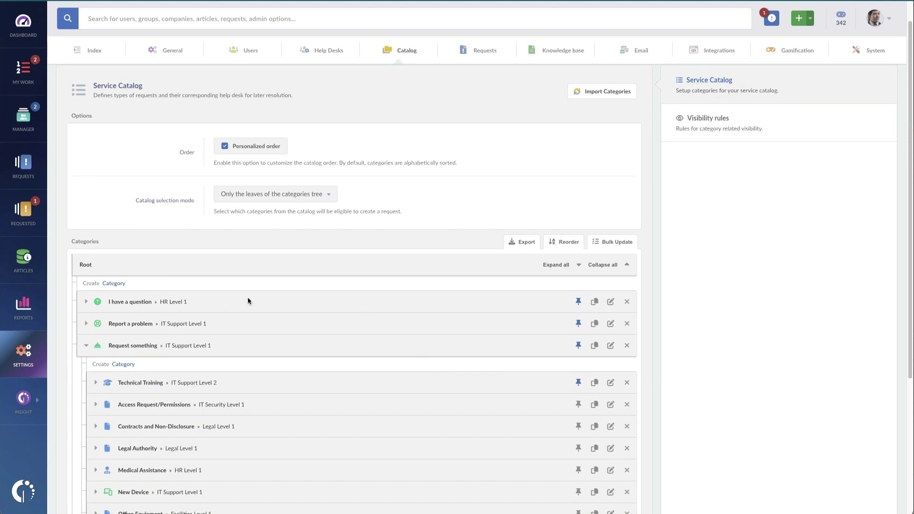
click(21, 350)
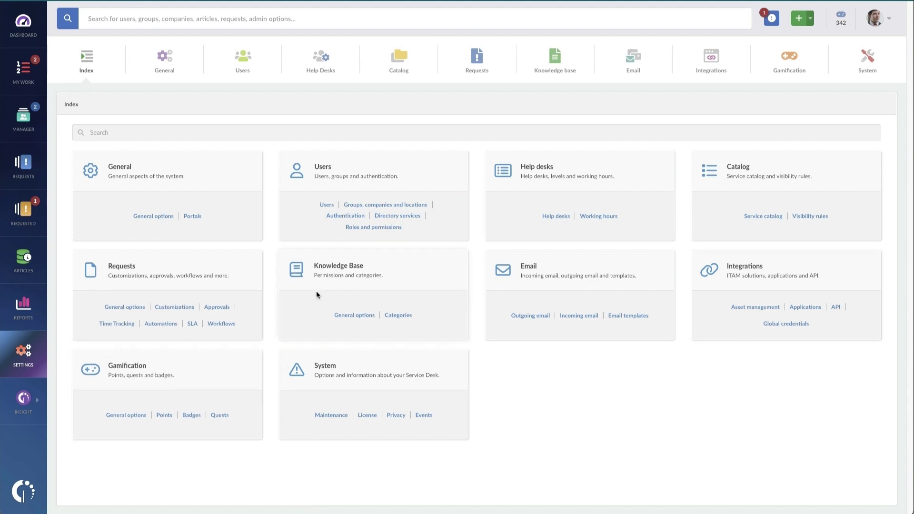
click(219, 323)
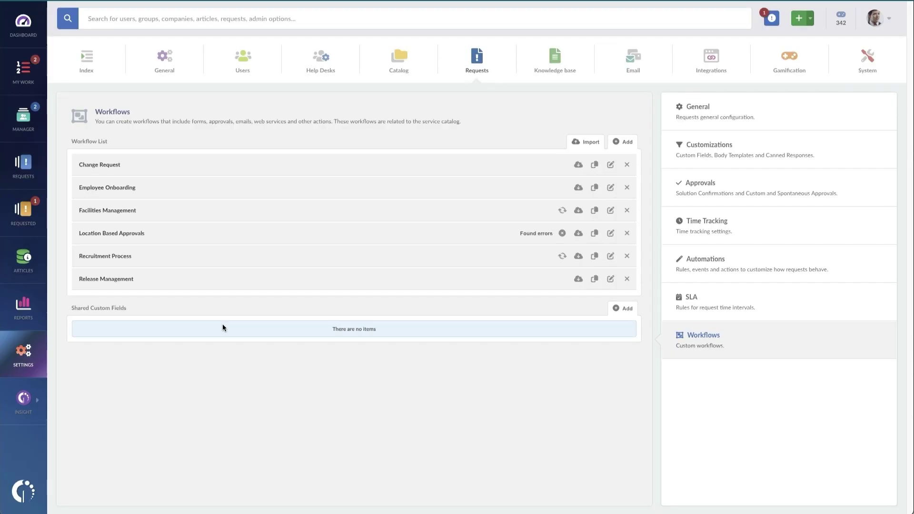
click(610, 188)
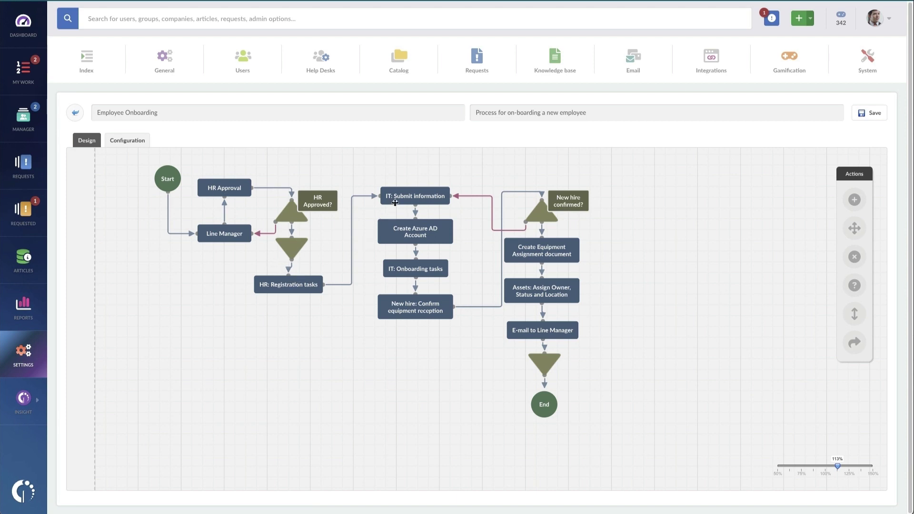
click(418, 233)
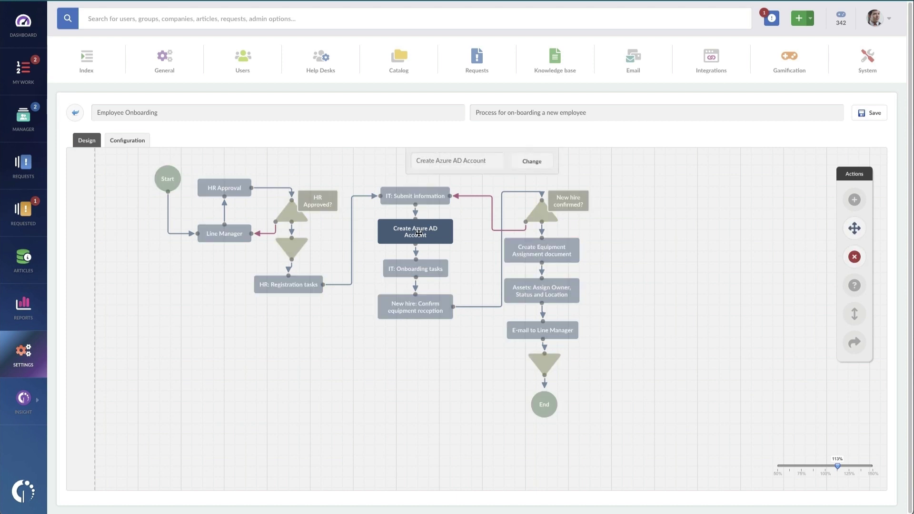
double_click(419, 233)
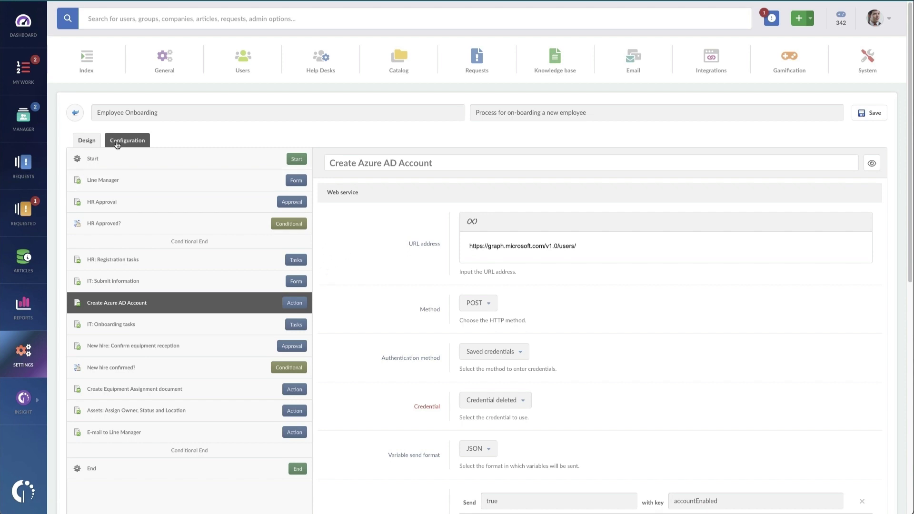
click(76, 115)
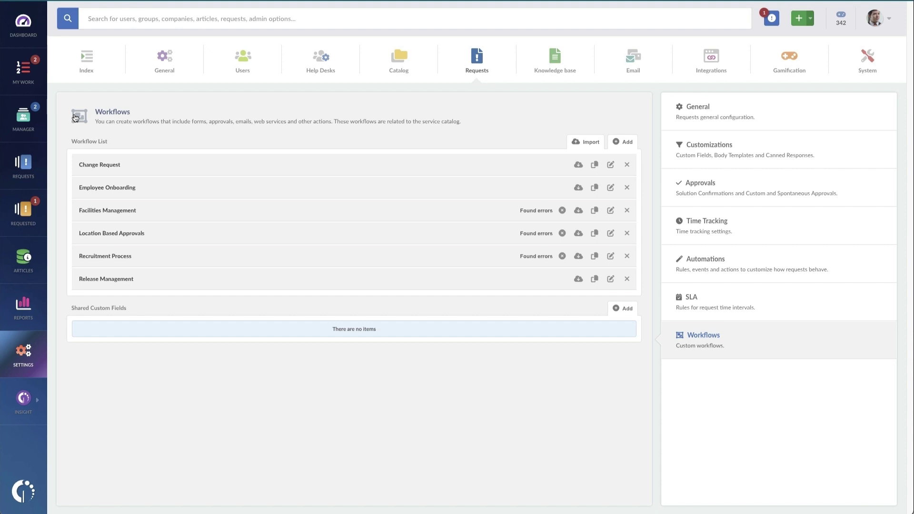
Step: Log out of the administrator account and log back in as the customer user
click(884, 19)
click(806, 166)
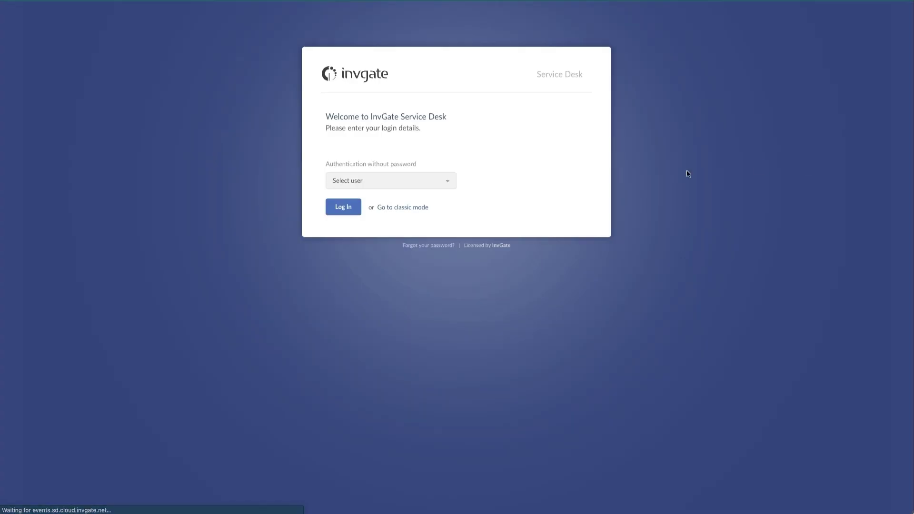
click(417, 189)
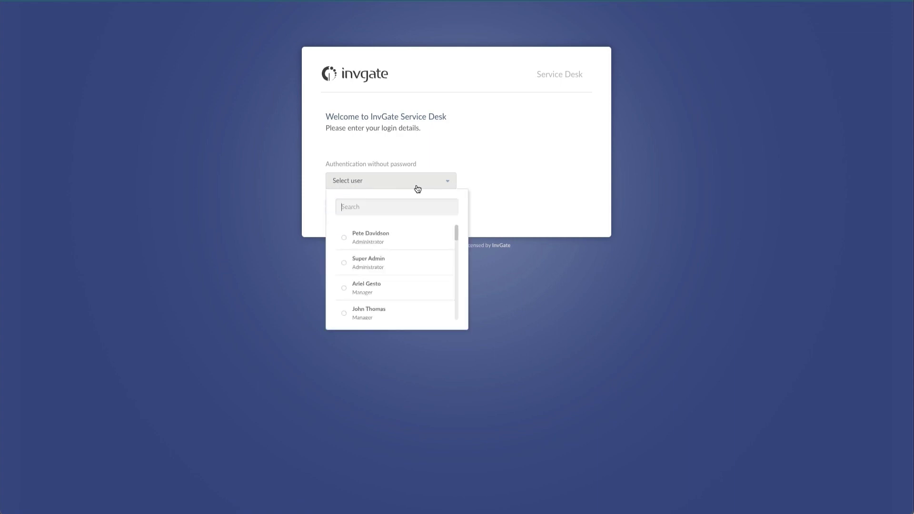
text(nancy)
click(406, 240)
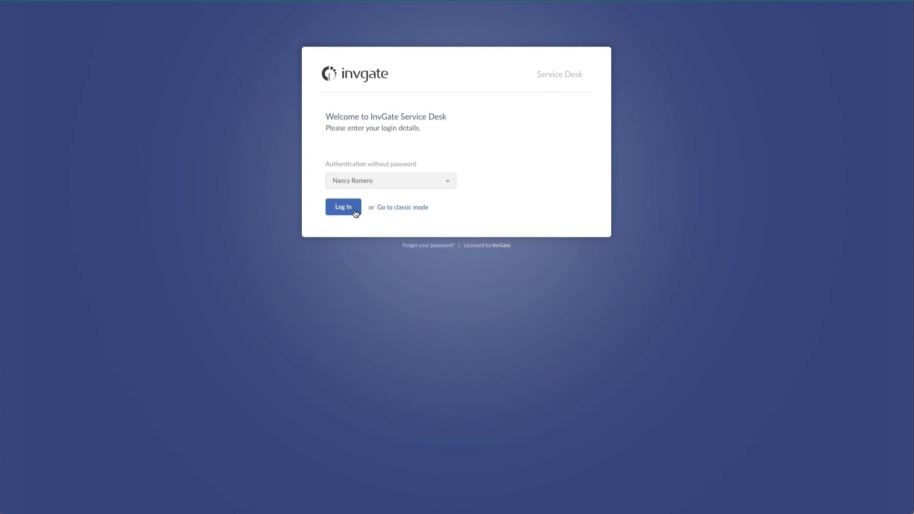
click(354, 210)
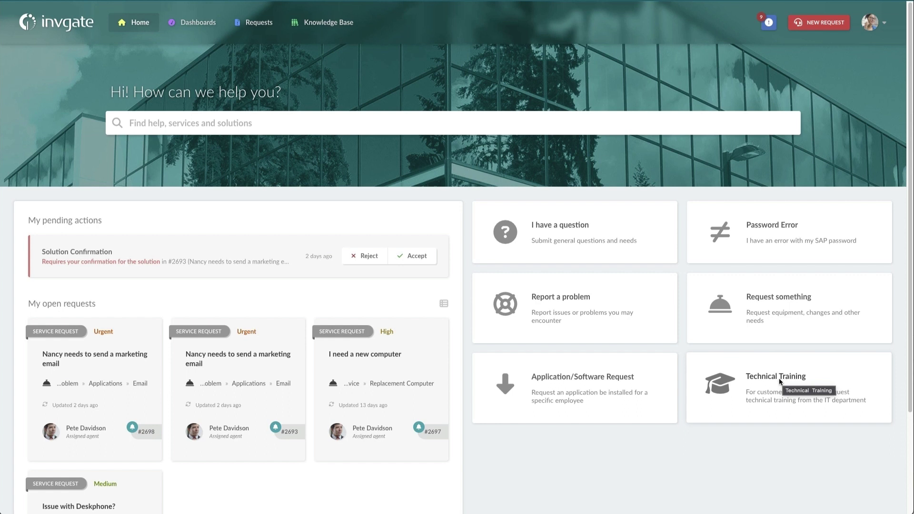
Step: Start a Technical Training request titled 'Please help me learn more about hosting external Teams meetings', describing a Friday partner meeting
click(780, 379)
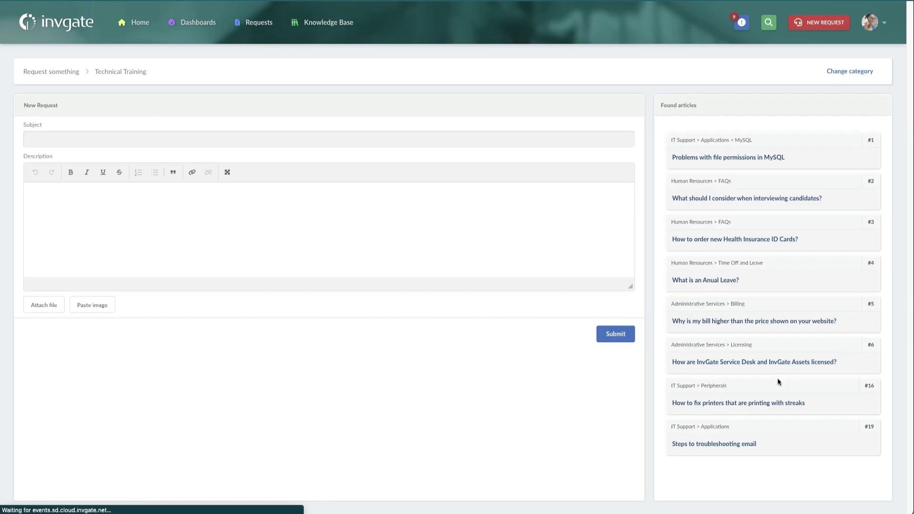
click(87, 141)
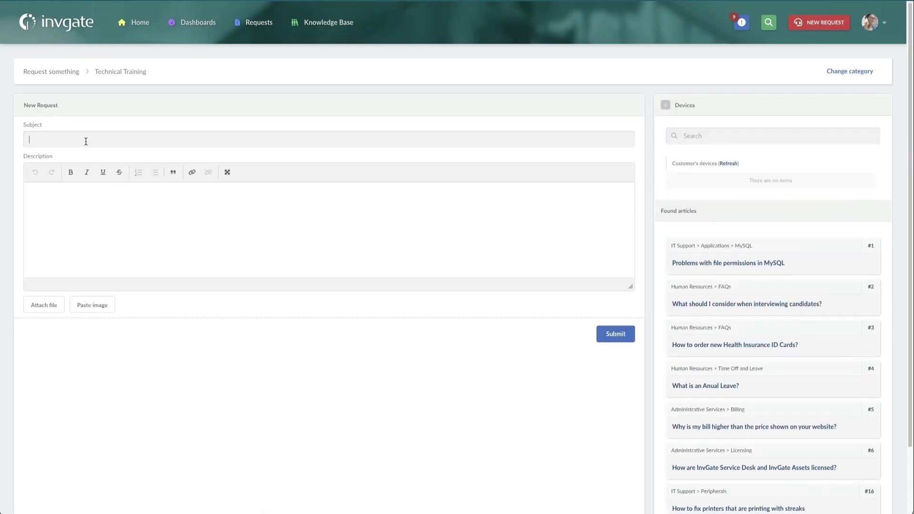
text(Please help me learn more about hosting )
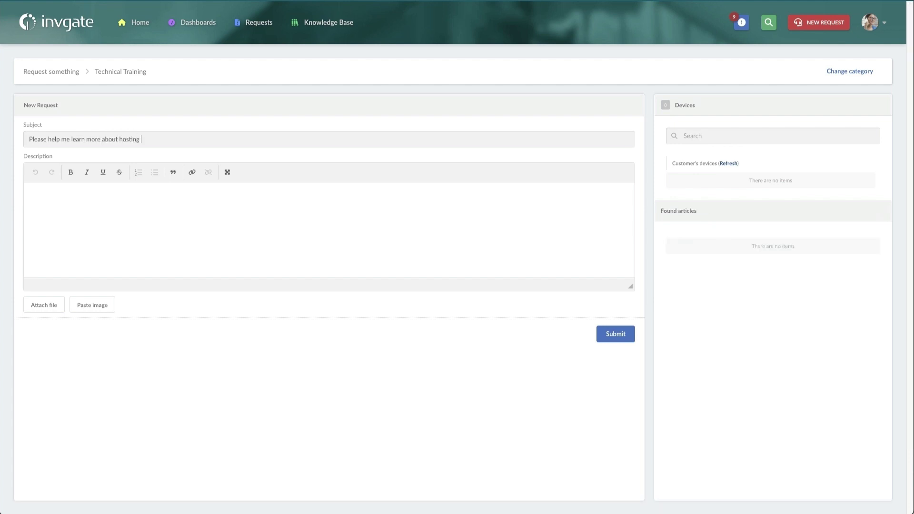
text(external Teams meetings)
key(Tab)
text(I have a call on )
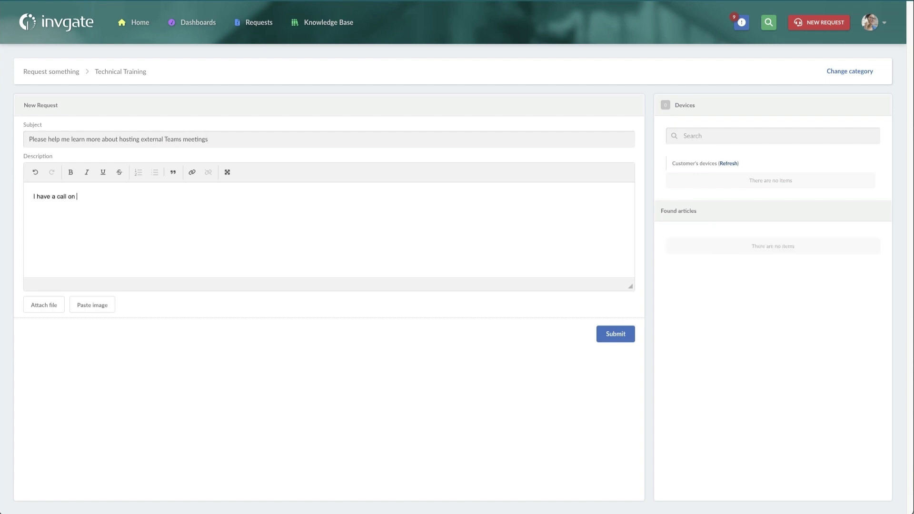
text(Friday where I need to run with)
key(BackSpace)
key(BackSpace)
key(BackSpace)
key(BackSpace)
text(a.)
key(BackSpace)
text(meeting with a partner.)
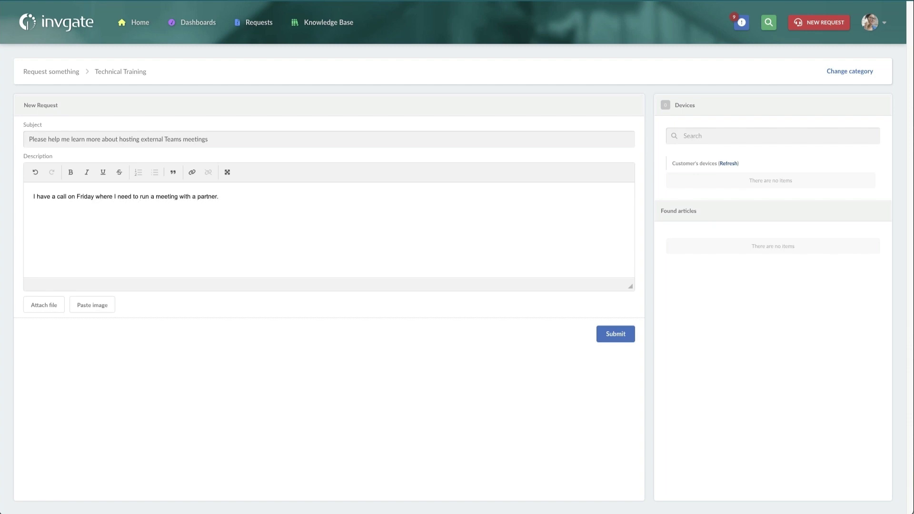
Step: Submit the Teams-meetings Technical Training request, review the devices list, then log out of the customer account
click(601, 336)
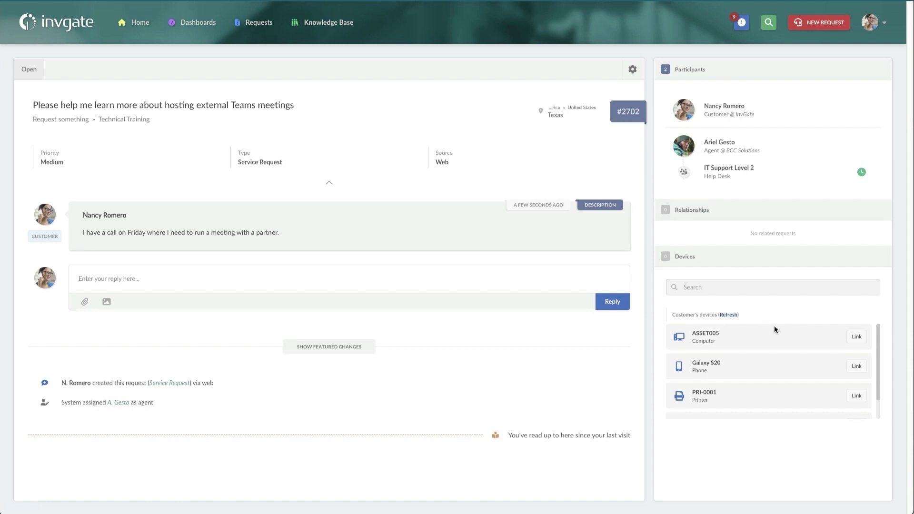
scroll(787, 346, down, 1)
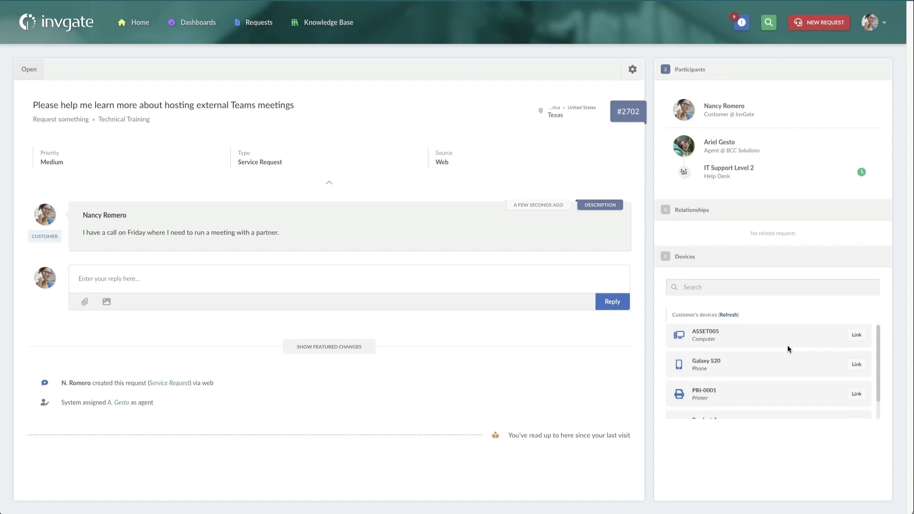
scroll(787, 344, down, 1)
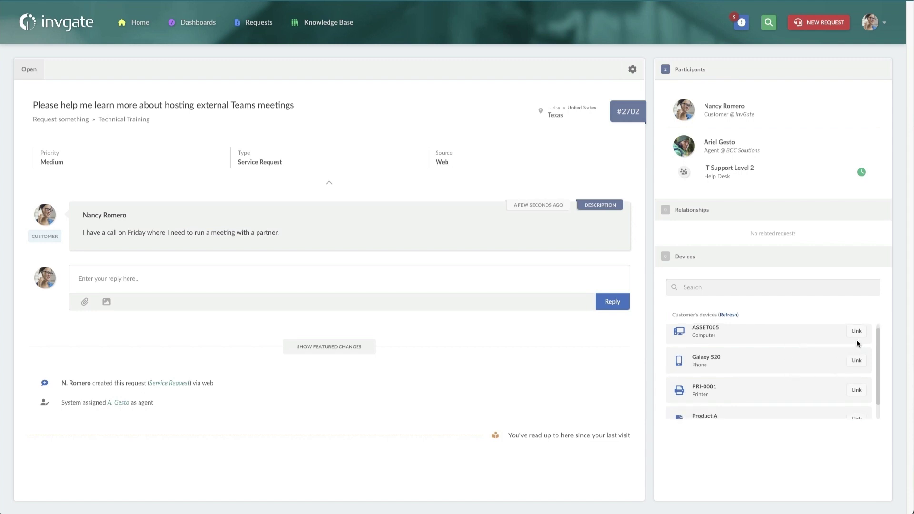
scroll(855, 355, down, 2)
scroll(809, 346, up, 3)
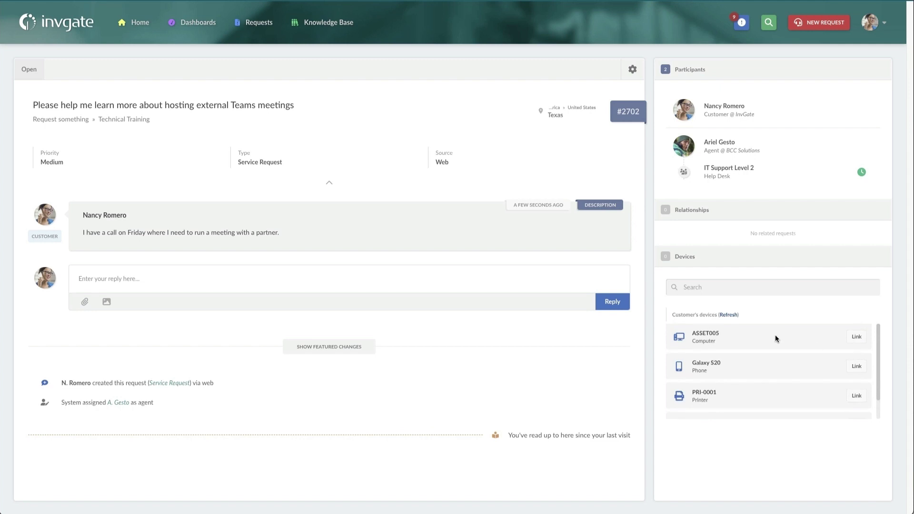
click(876, 26)
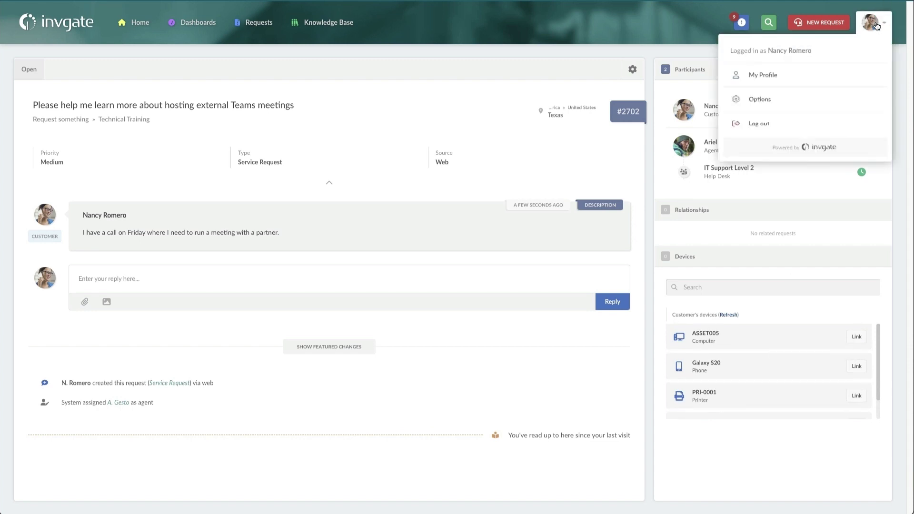
click(812, 130)
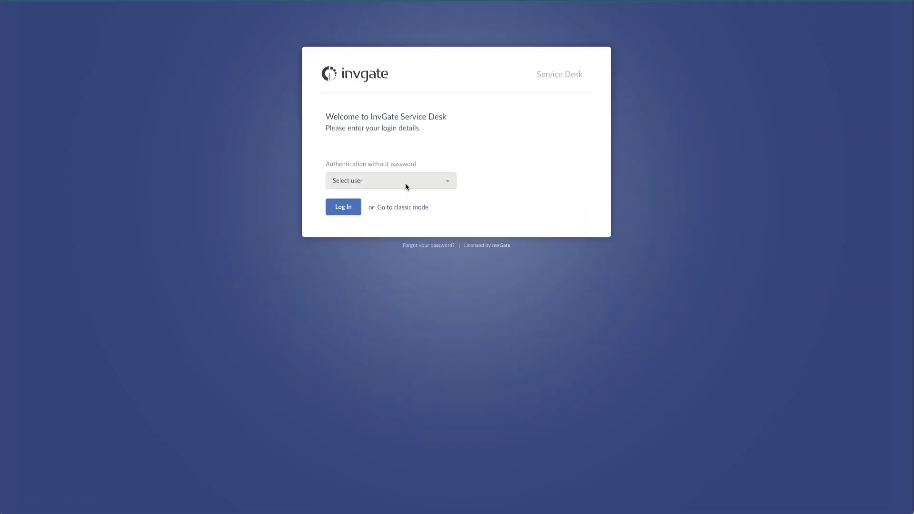
Step: Sign in as the assigned agent and open Teams-meetings request #2702 from My Work
click(405, 184)
text(ariel)
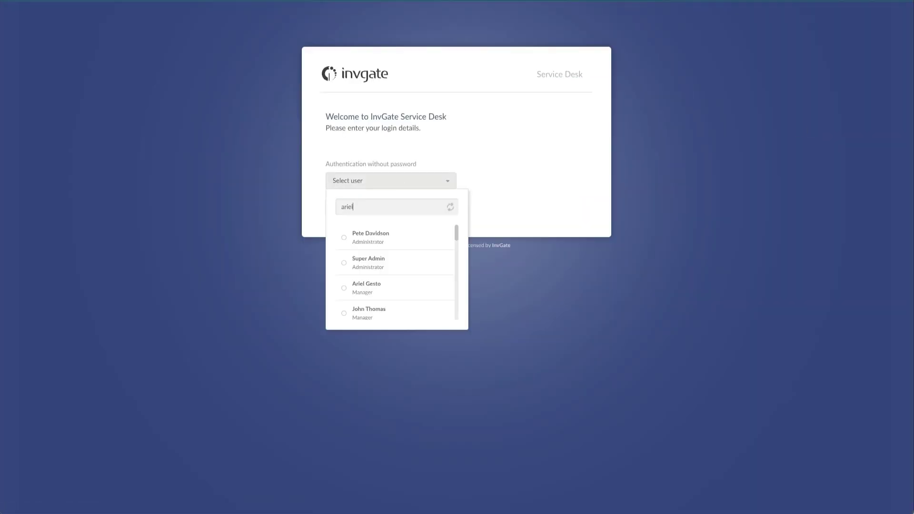
click(405, 232)
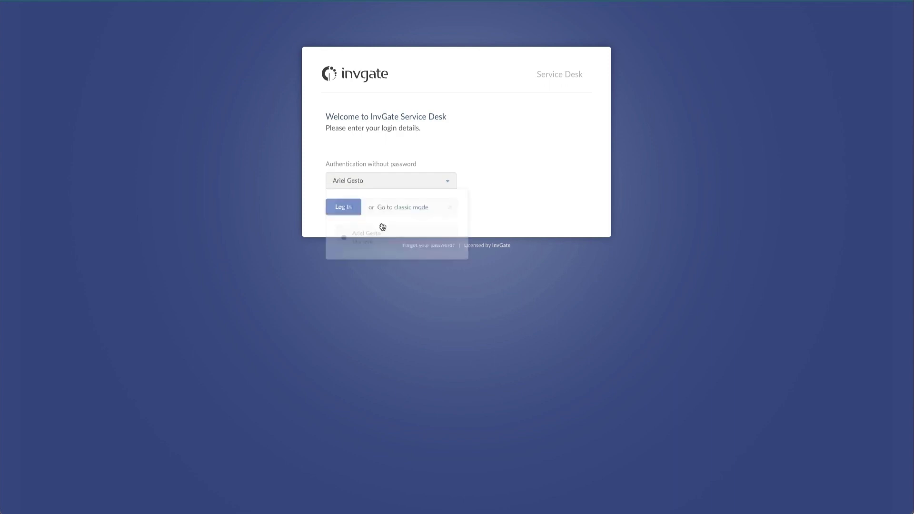
click(334, 209)
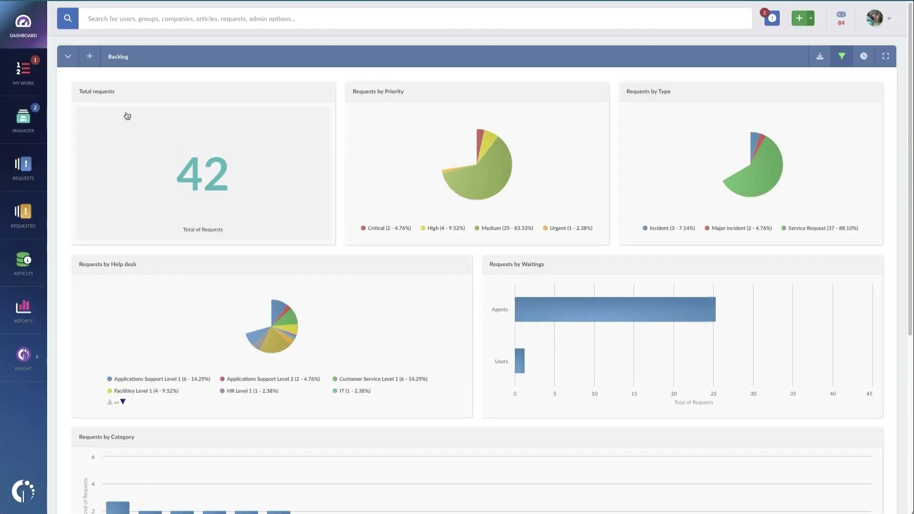
click(32, 84)
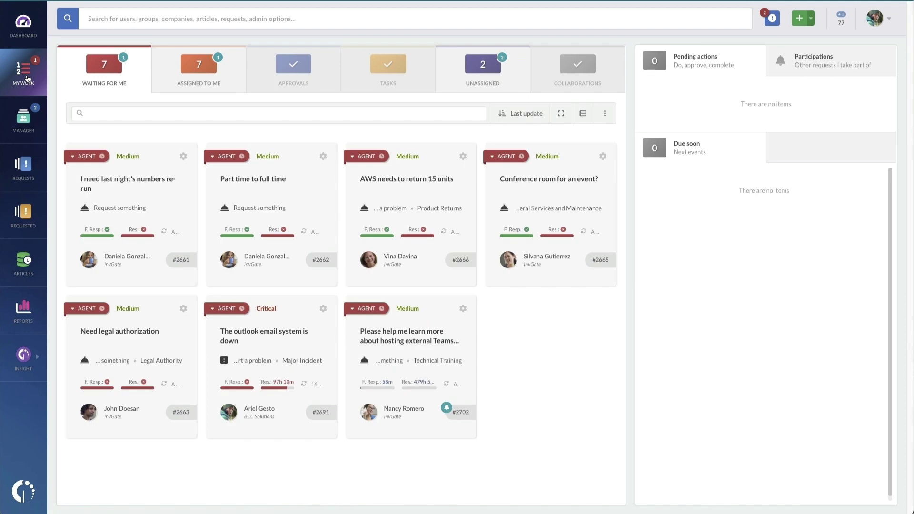
click(418, 339)
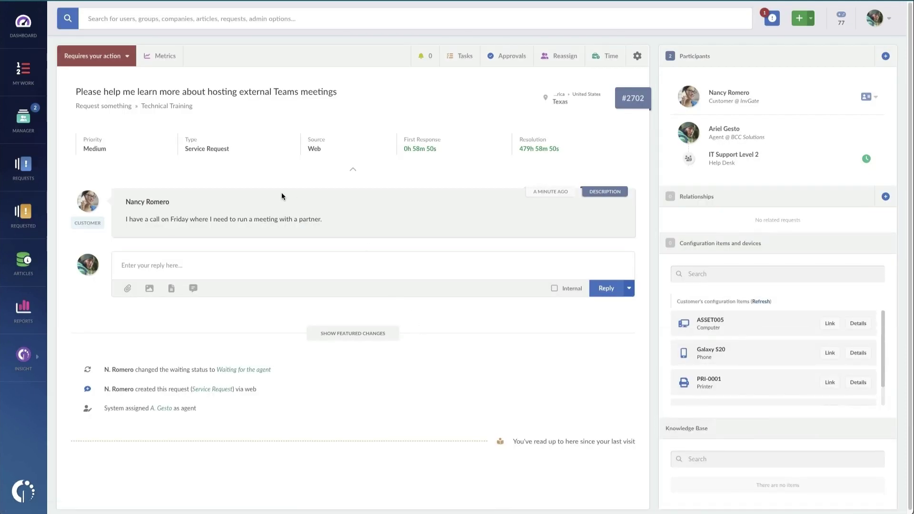
Step: Send a canned acknowledgement reply to the customer and check the Correct first-response status
click(193, 289)
click(178, 224)
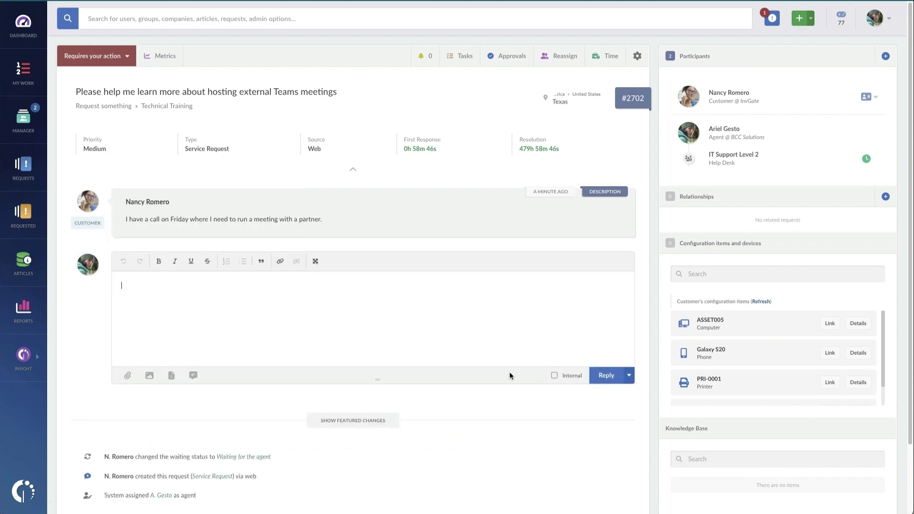
click(613, 374)
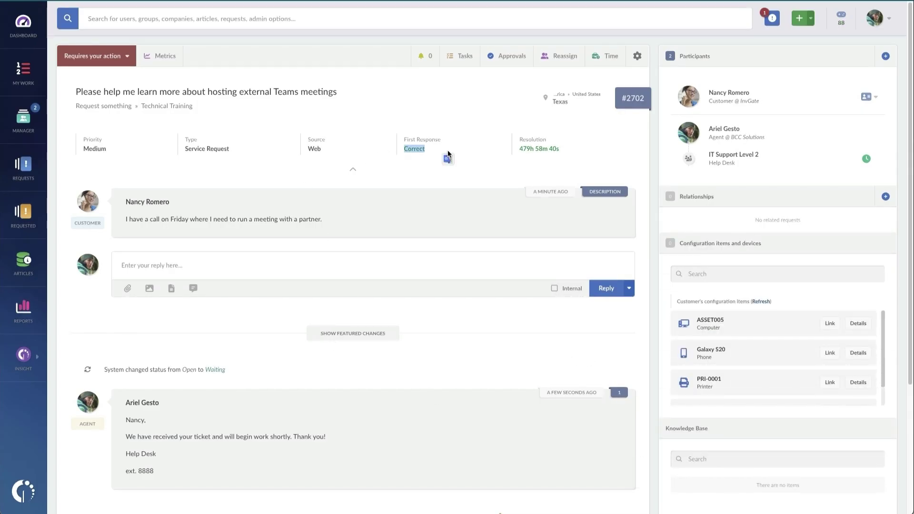
drag(448, 151, 447, 151)
Step: Insert the Confirm Resolution canned response and submit it with Reply and solve
click(195, 289)
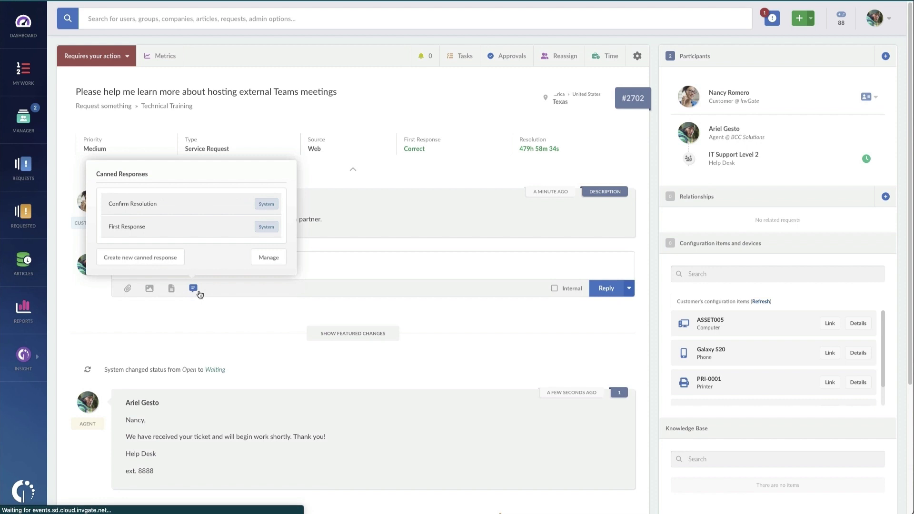
click(203, 215)
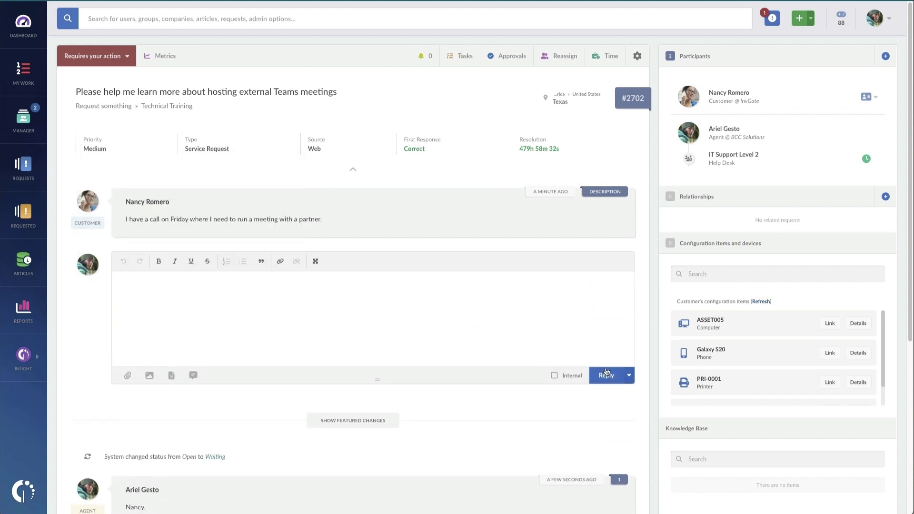
click(629, 376)
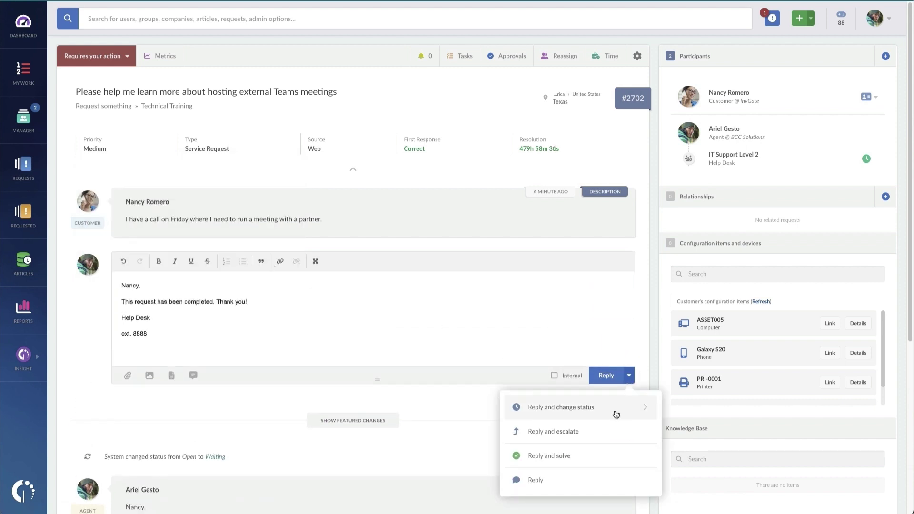
click(615, 452)
click(587, 374)
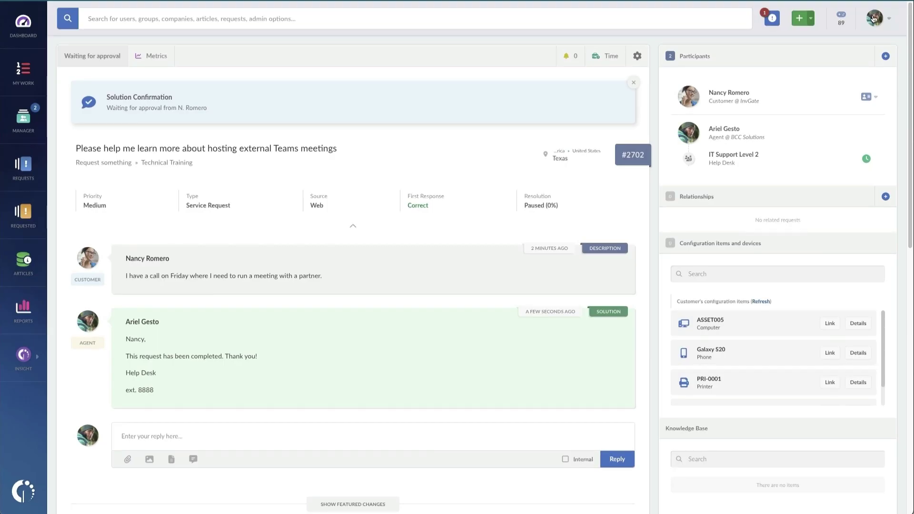
Step: Log out of the agent account and sign in as the requesting customer
click(873, 19)
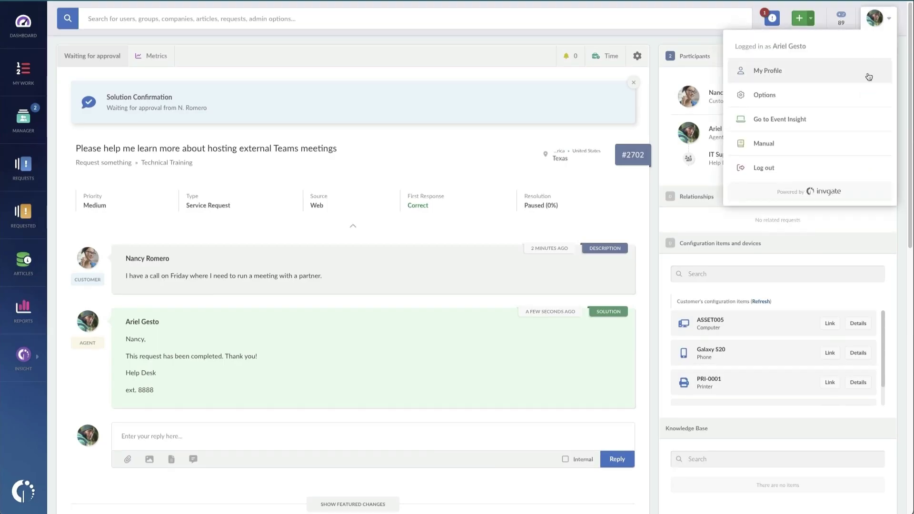
click(849, 164)
click(405, 182)
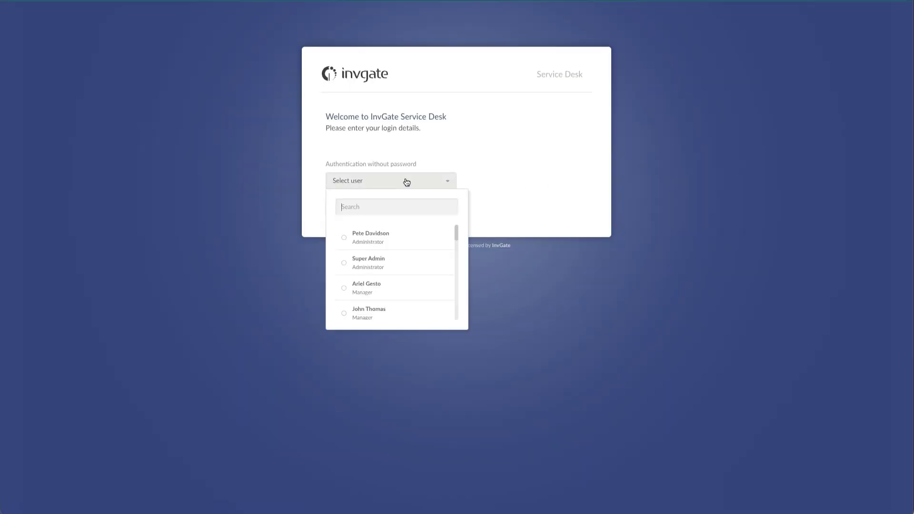
text(nancy)
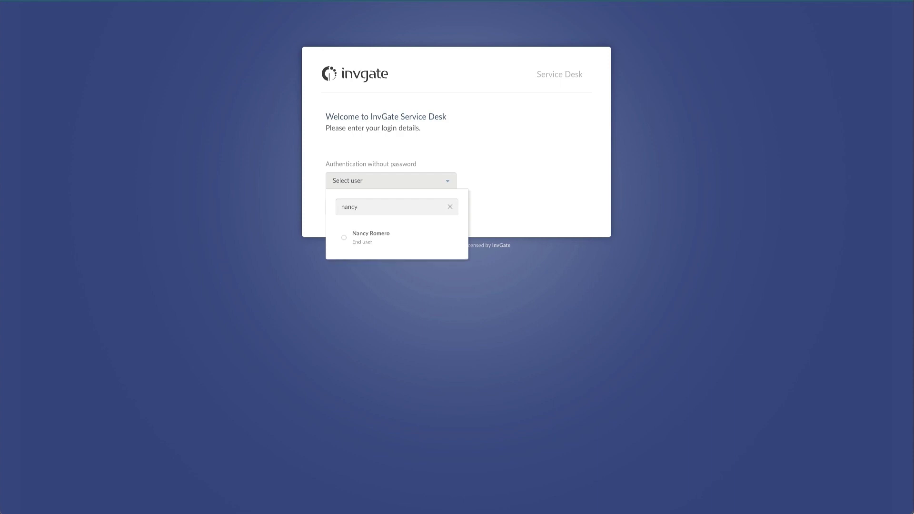
click(405, 236)
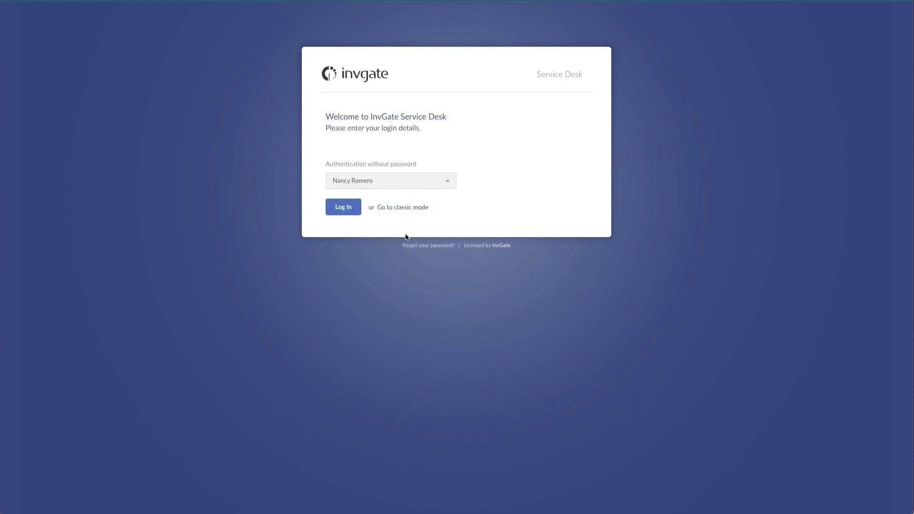
click(342, 210)
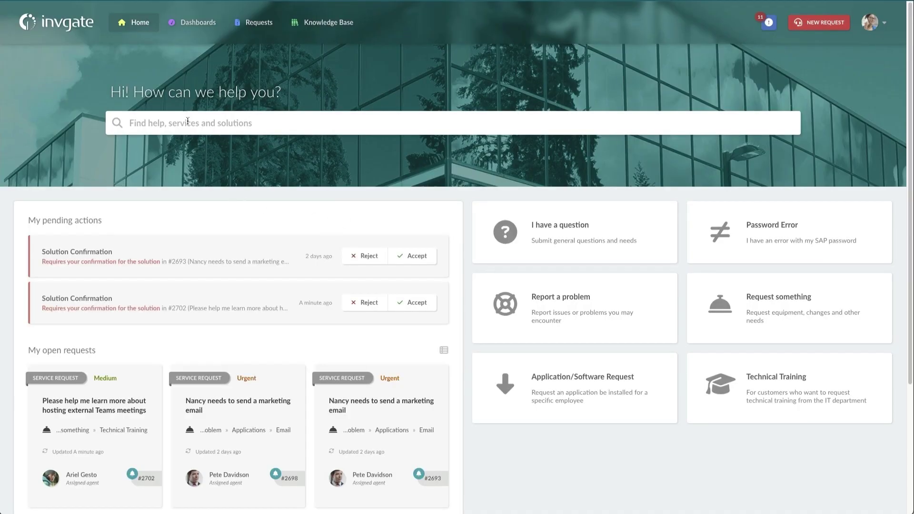
Step: Try the portal search box with a letter, then dismiss the suggestions
click(200, 116)
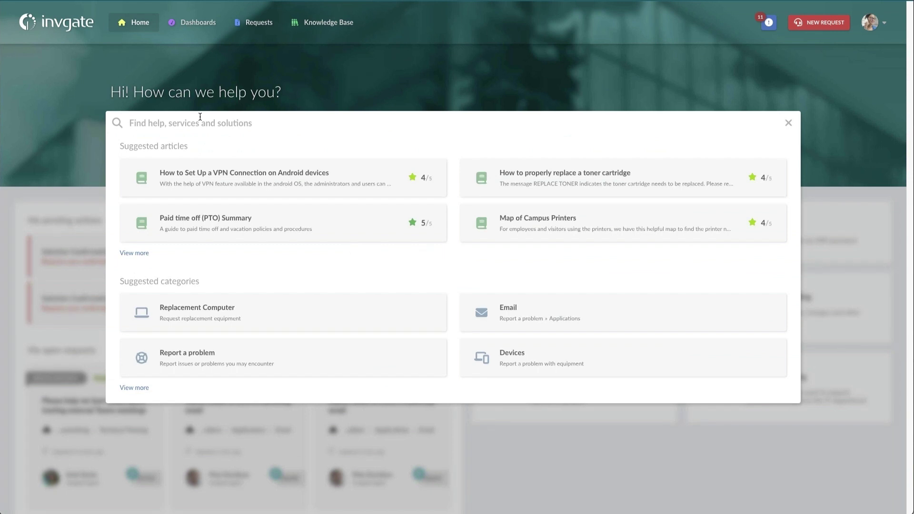
text(train)
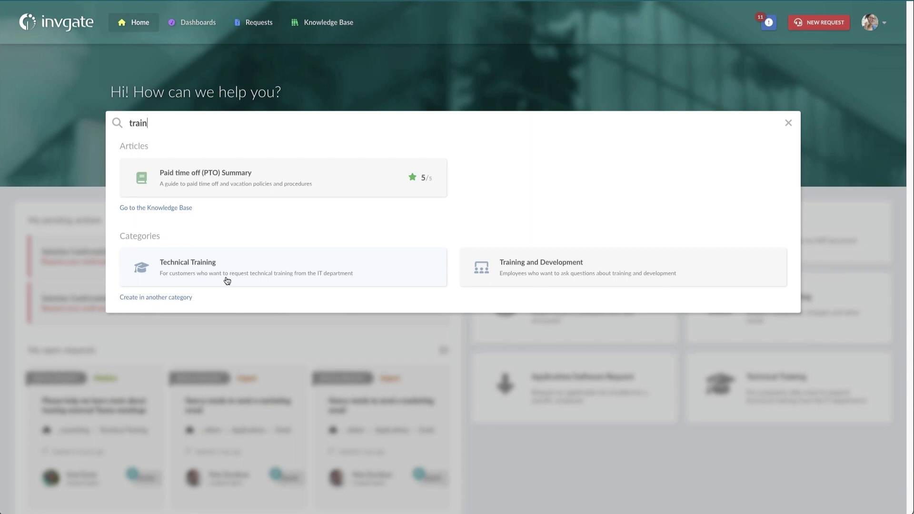
click(823, 171)
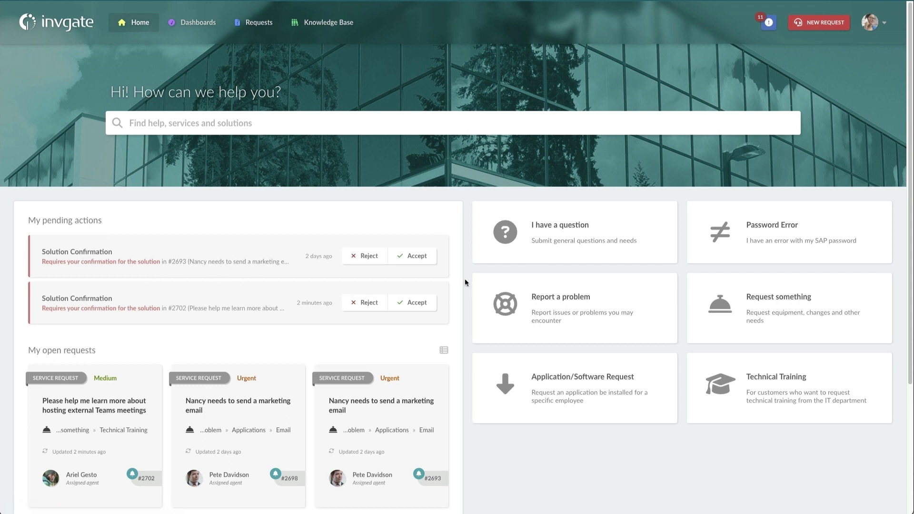
Step: Accept the solution for marketing-email request #2693 and send the five-star rating
click(419, 258)
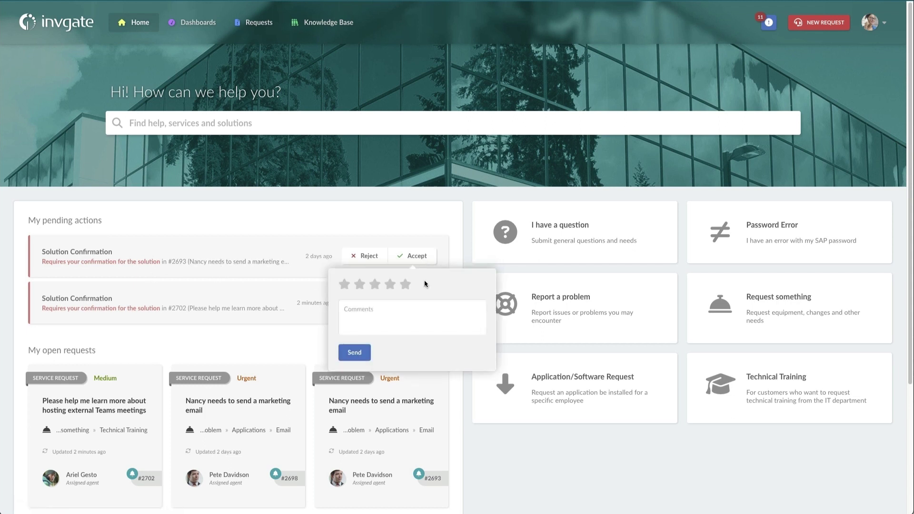
click(363, 352)
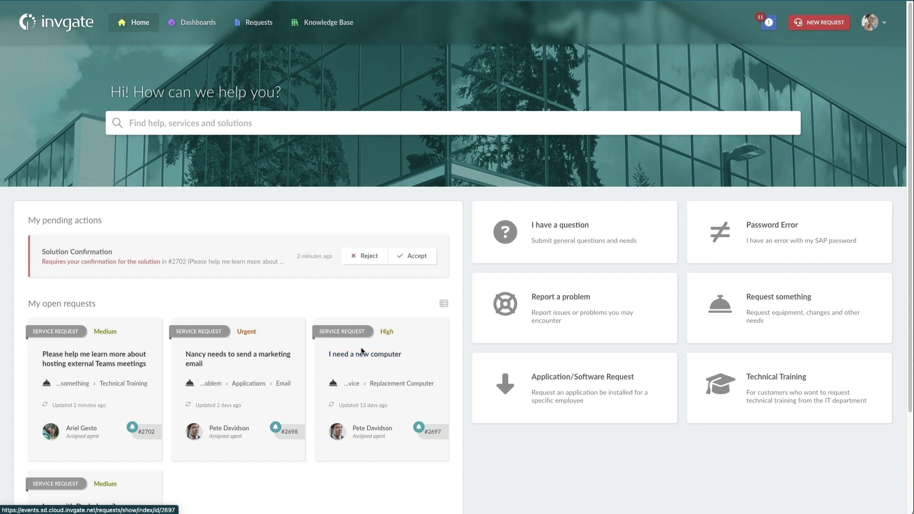
click(336, 31)
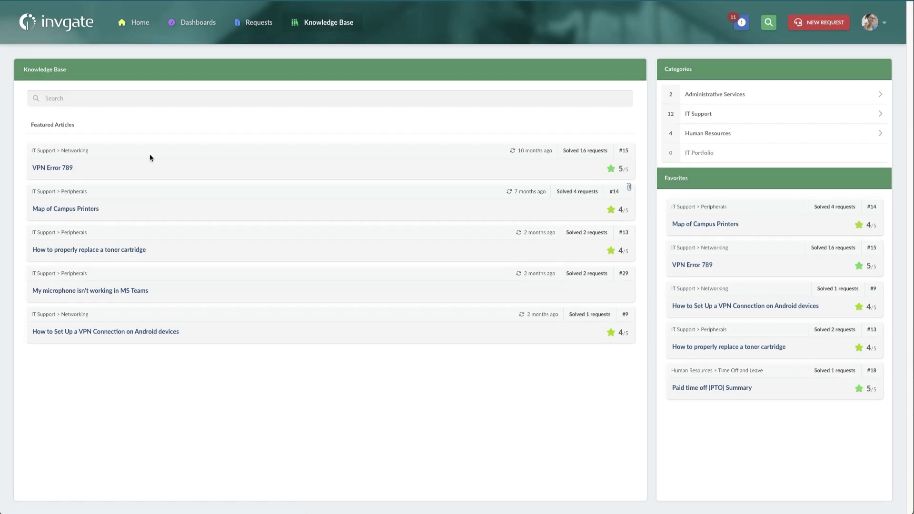
click(82, 209)
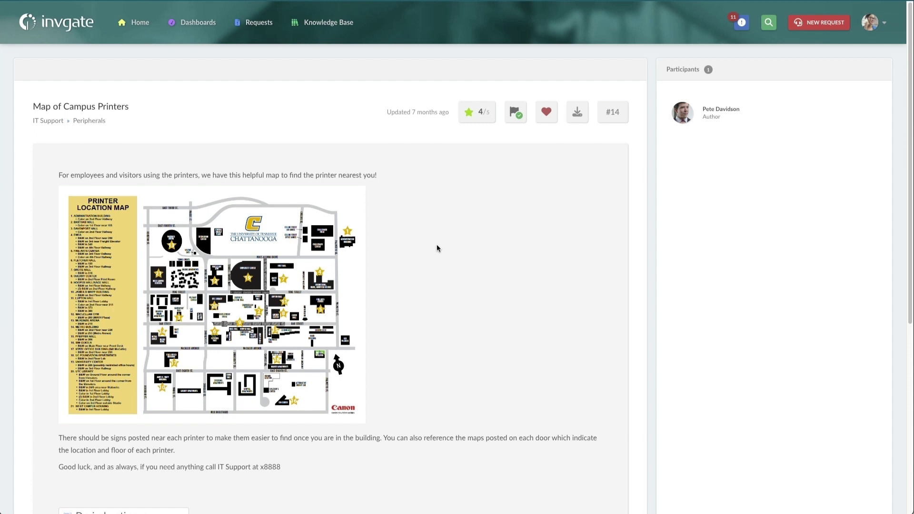
click(126, 27)
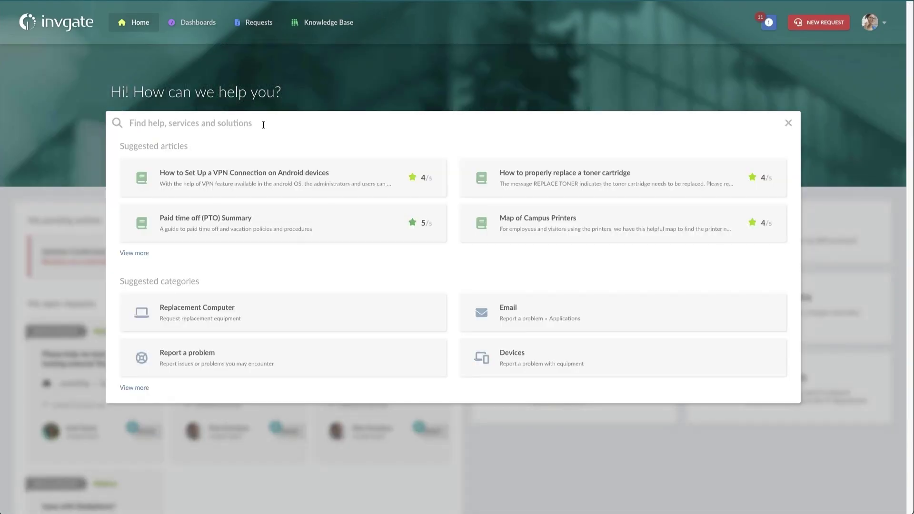
Step: Search the portal for print and scroll through the Print Services article's product list
text(print)
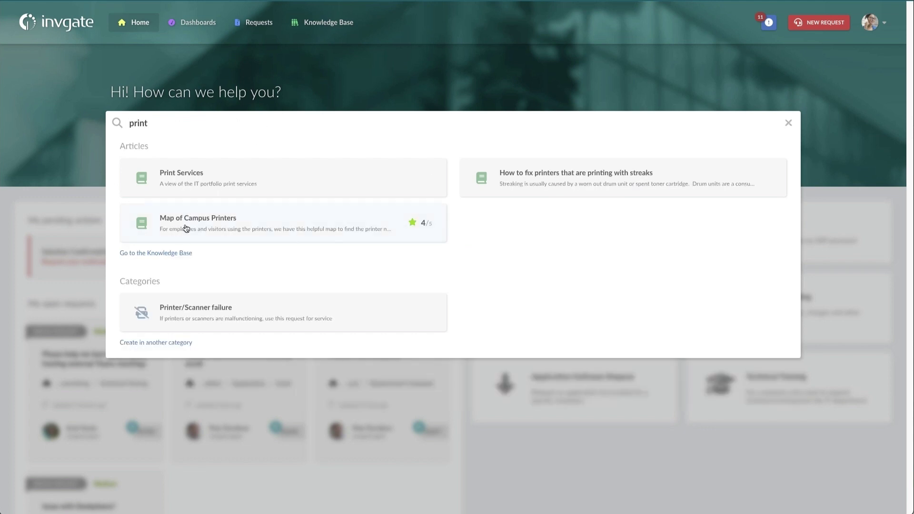
click(179, 186)
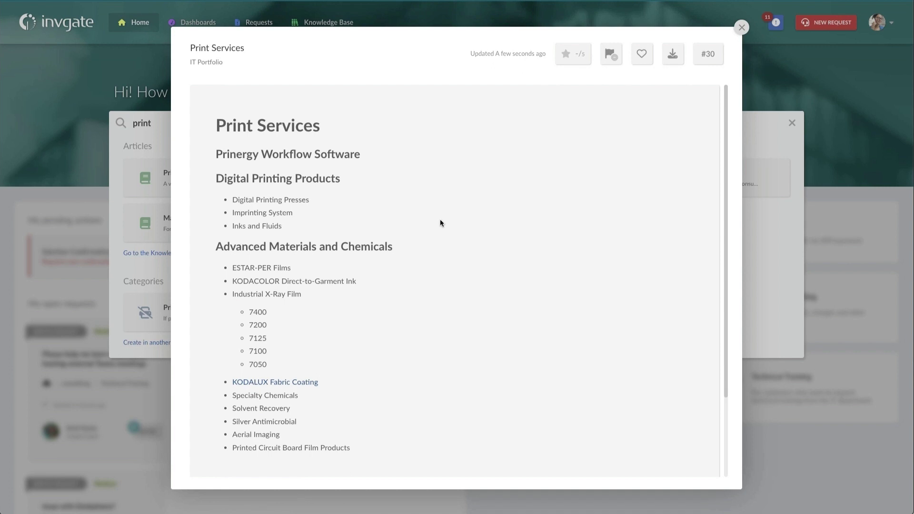
scroll(440, 223, down, 1)
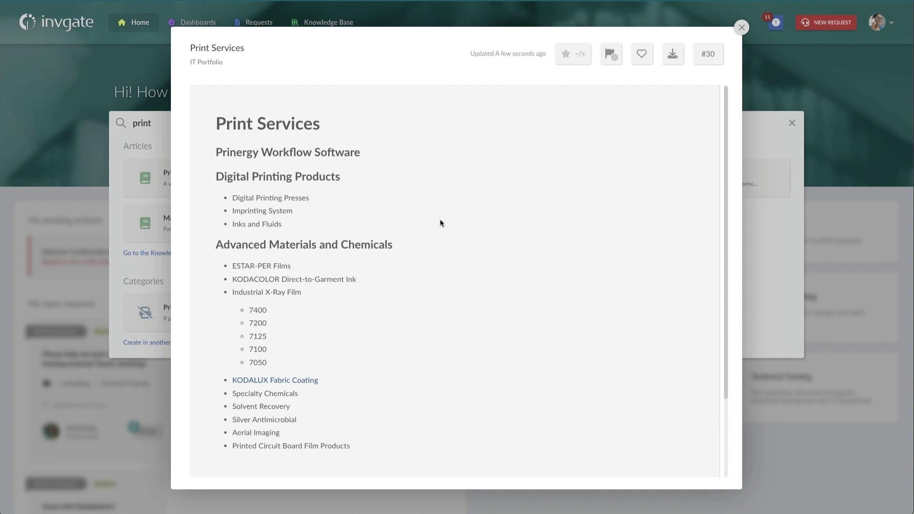
scroll(377, 262, down, 1)
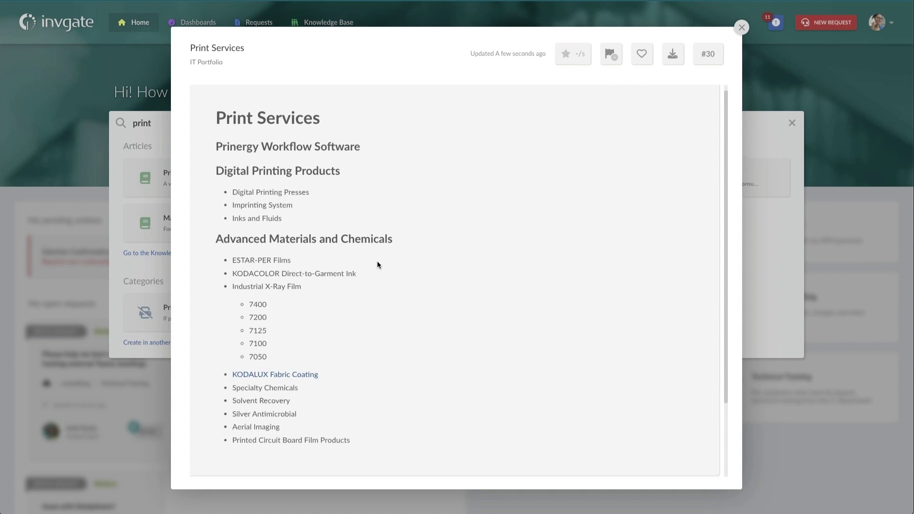
scroll(377, 263, down, 2)
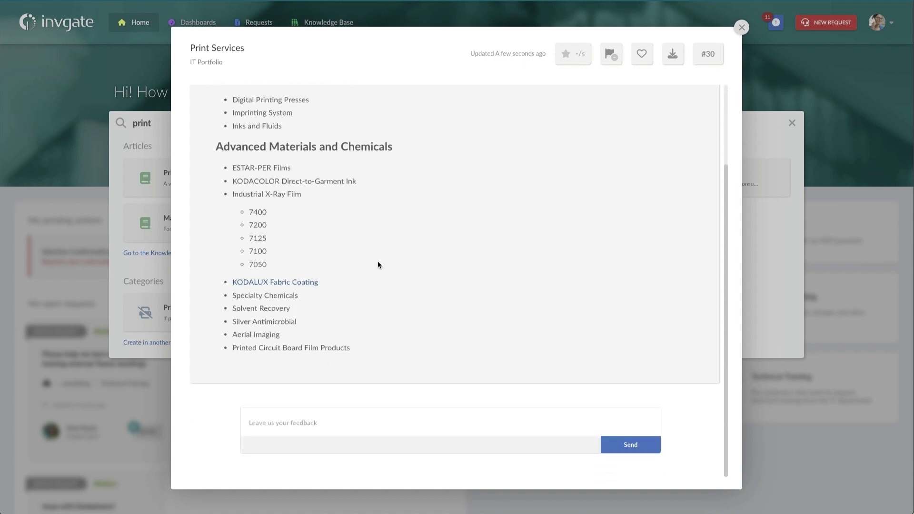
scroll(378, 261, up, 3)
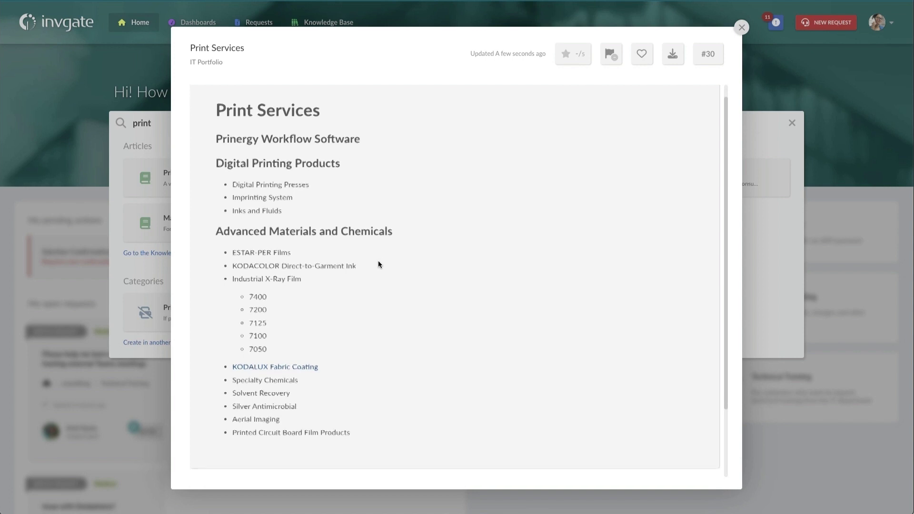
scroll(380, 264, down, 1)
scroll(379, 262, down, 1)
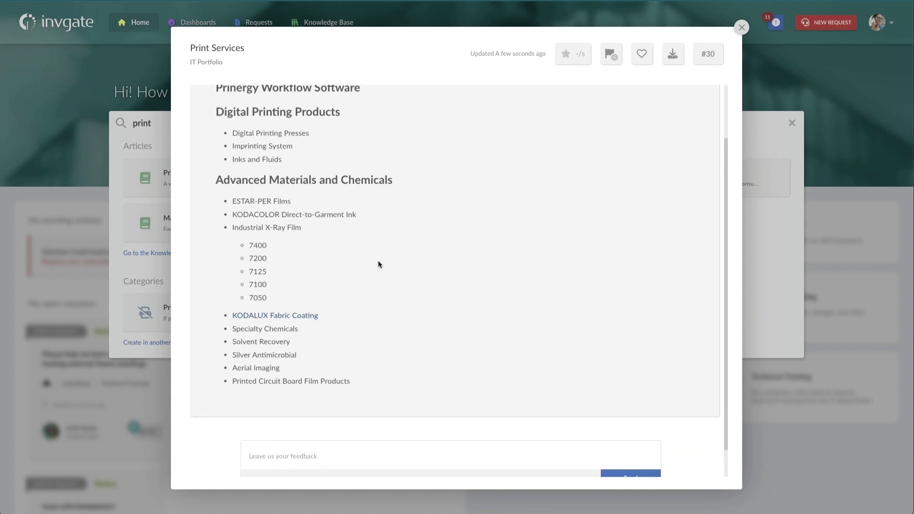
Step: Open the linked KODALUX Fabric Coating article and scroll to its specifications table and PDF
click(268, 316)
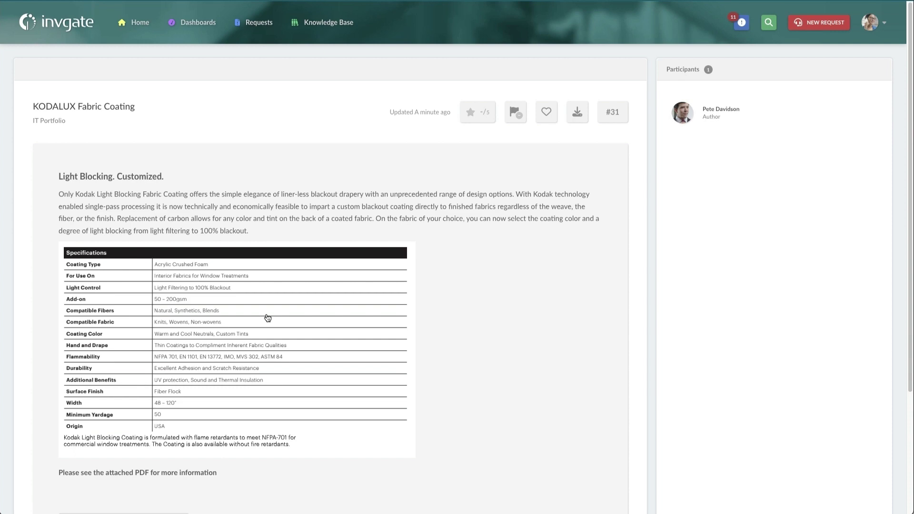
scroll(435, 278, down, 1)
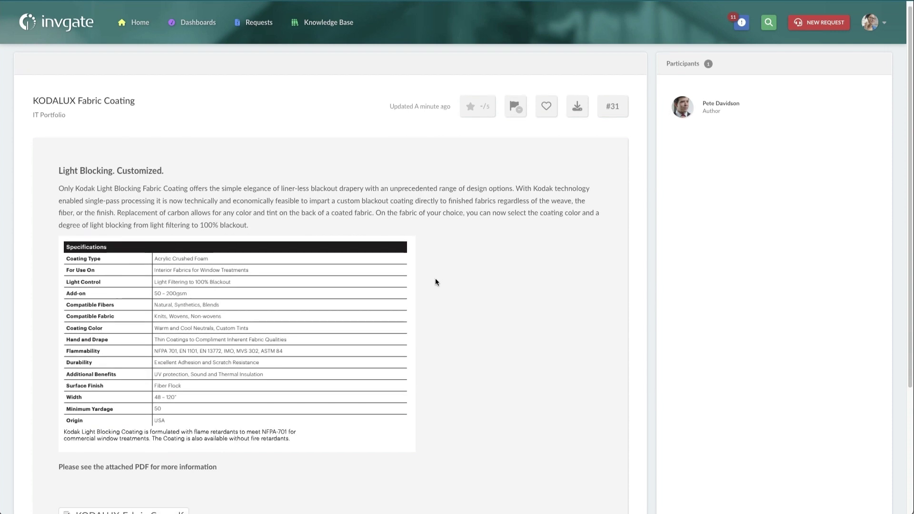
scroll(435, 282, down, 1)
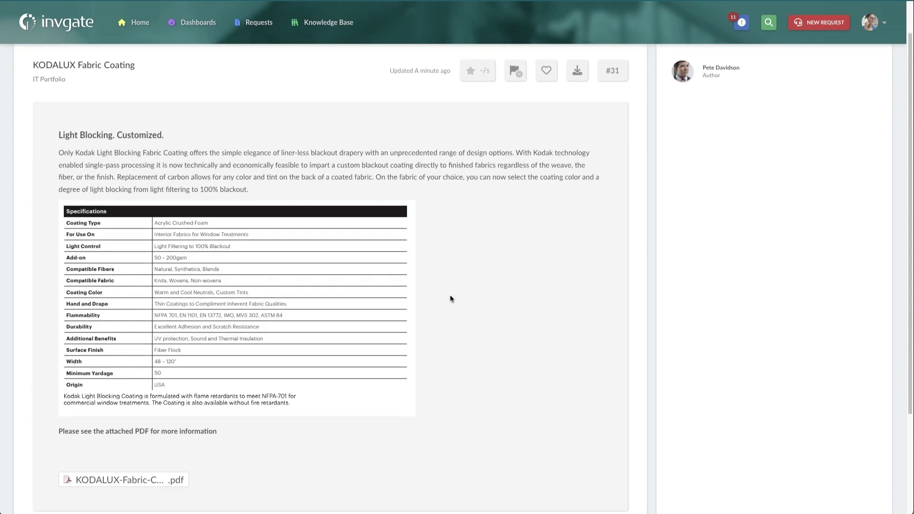
scroll(451, 298, down, 1)
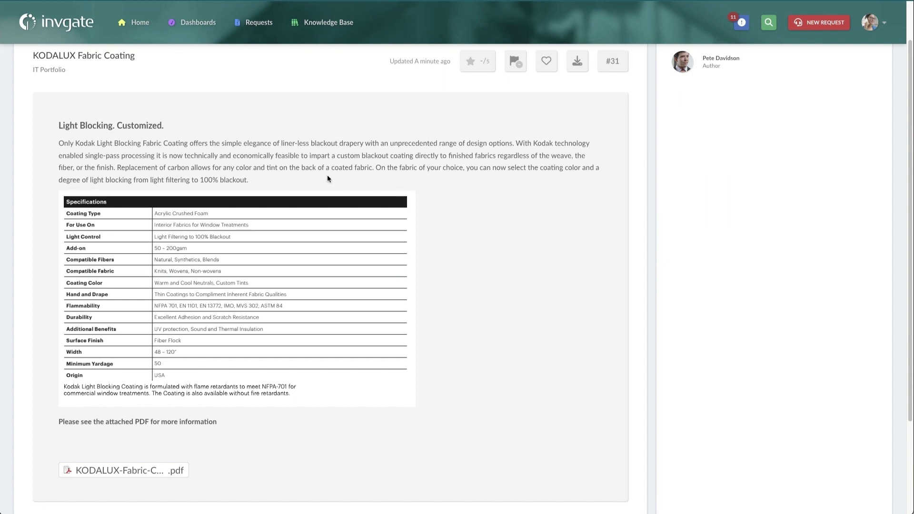
Step: Go back with Alt+Left to the portal home showing the pending #2702 confirmation
key(alt+Left)
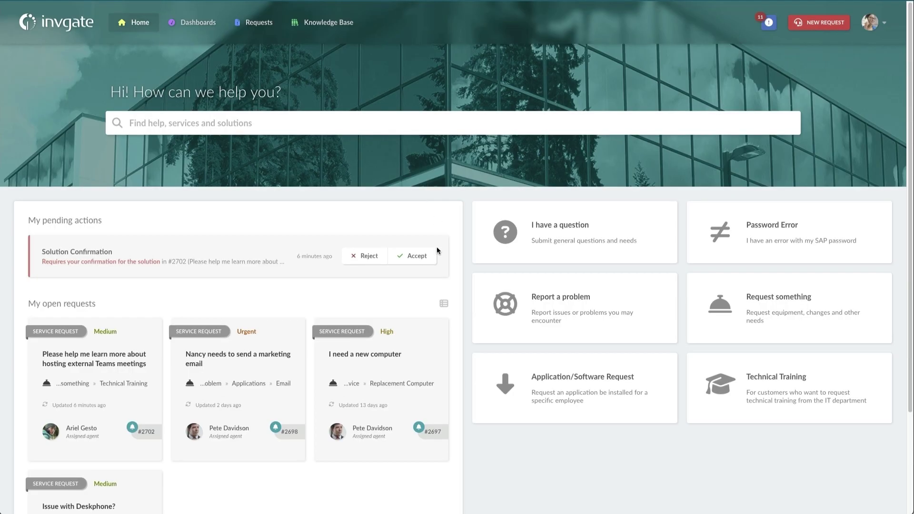